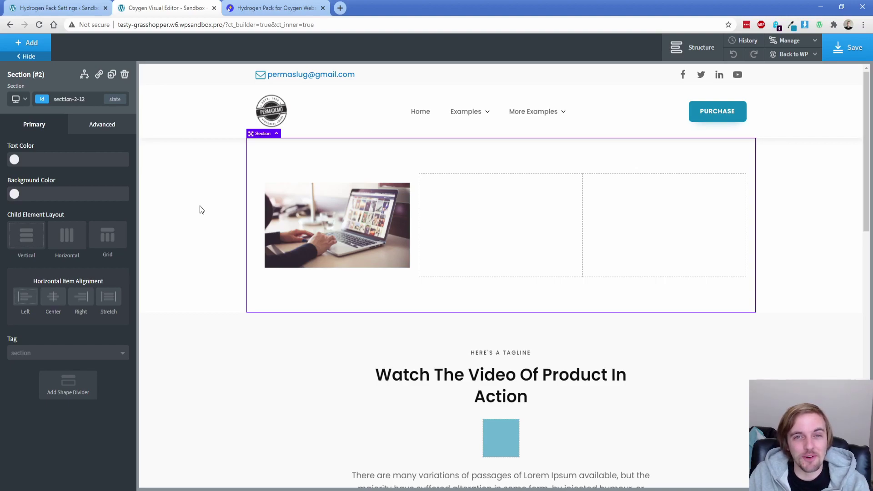
- Switch to the Hydrogen Pack page and scroll its feature list, from Copy Elements to Disable Edit Locking
key(ctrl+Tab)
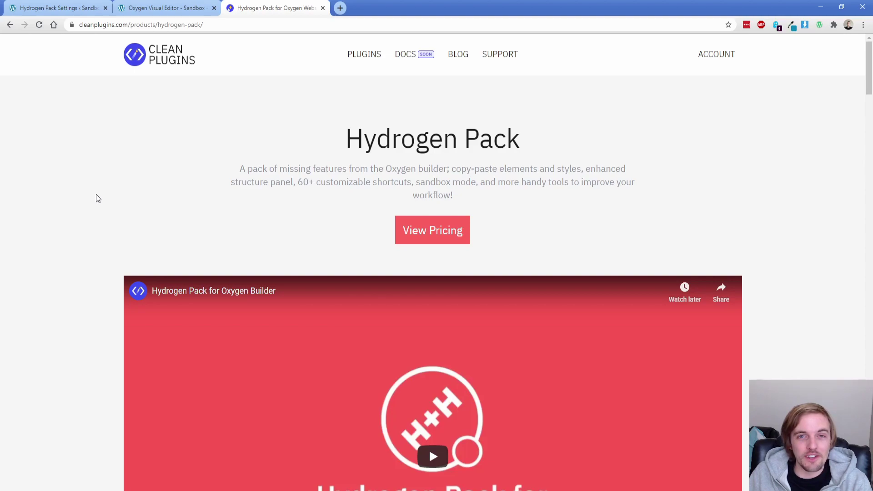
scroll(96, 195, down, 12)
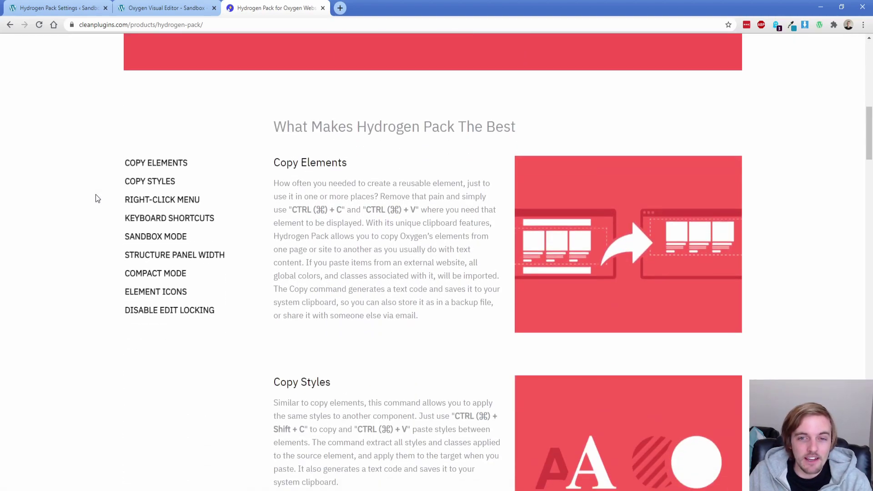
scroll(95, 194, down, 1)
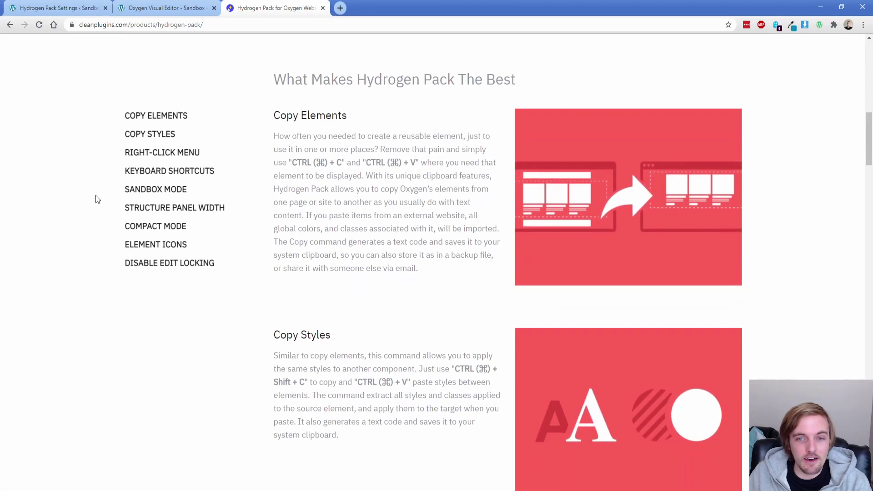
scroll(95, 196, down, 10)
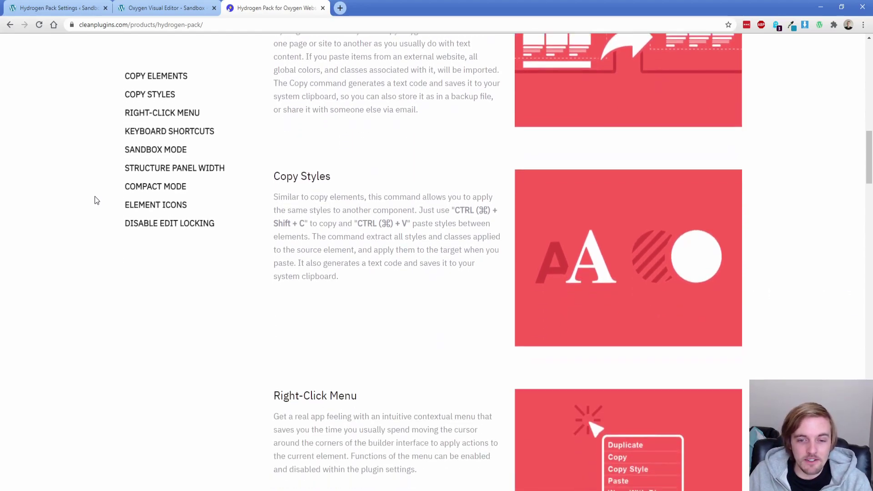
scroll(96, 201, down, 6)
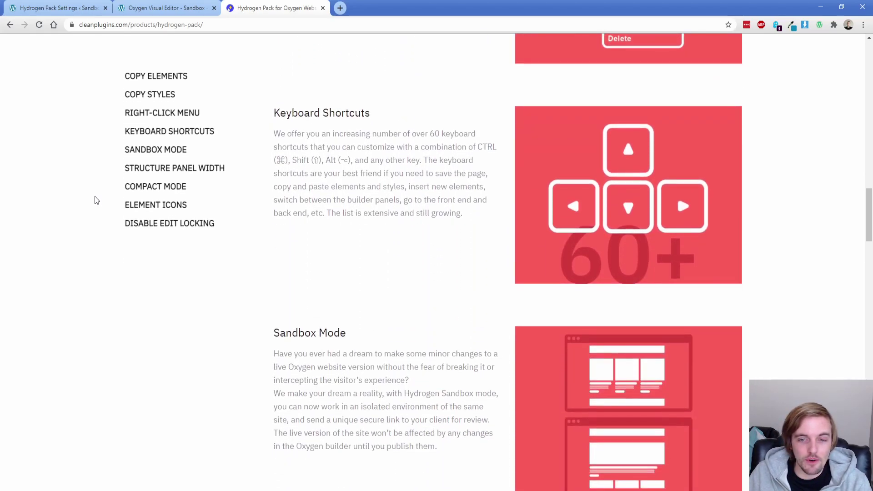
scroll(95, 182, up, 5)
scroll(96, 181, up, 9)
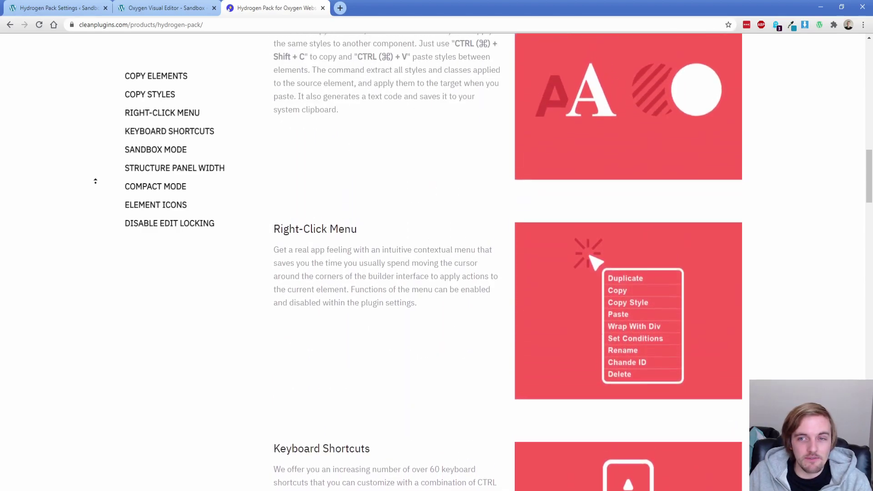
scroll(95, 182, up, 2)
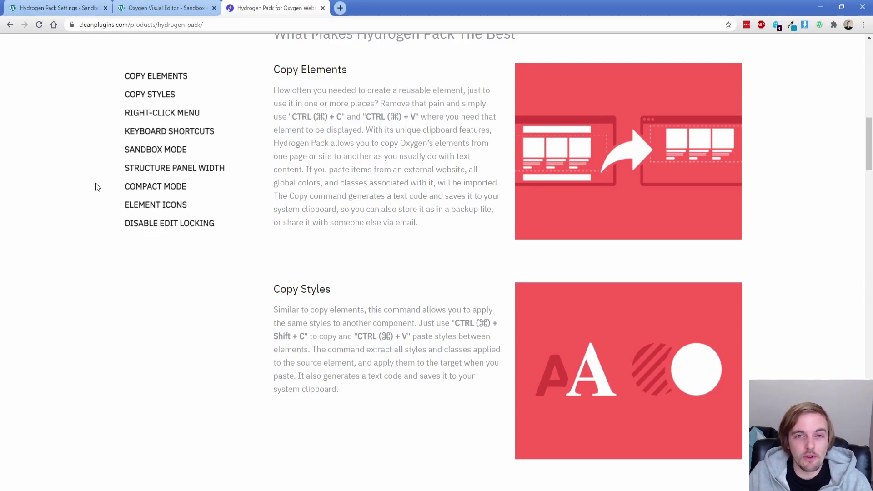
- Back in Oxygen, paste the first-column laptop image into the second and third columns
key(ctrl+shift+Tab)
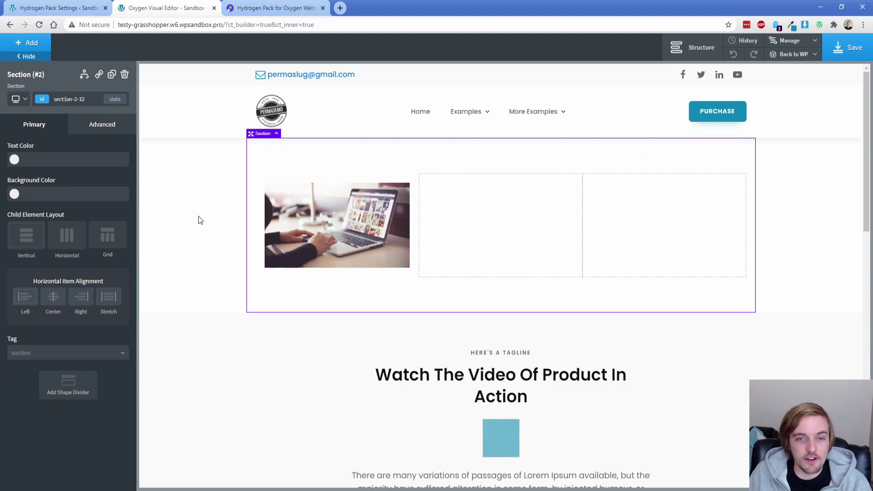
click(370, 204)
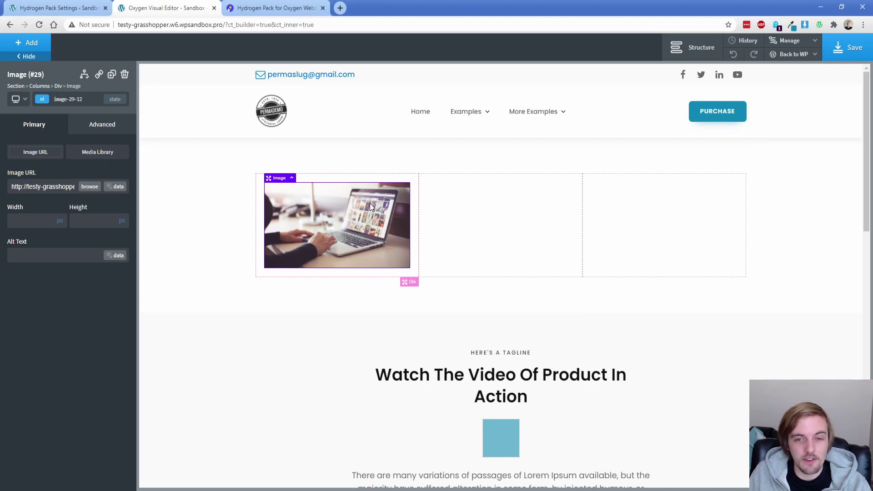
click(477, 203)
key(ctrl+v)
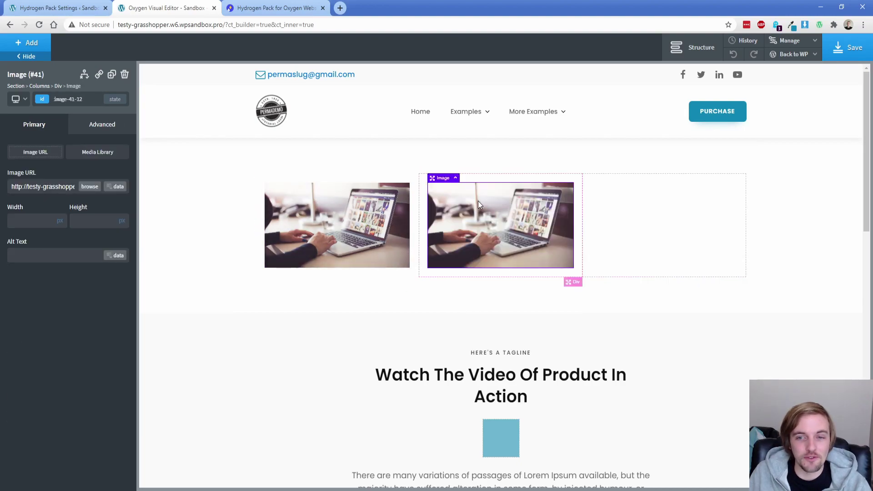
click(619, 201)
key(ctrl+v)
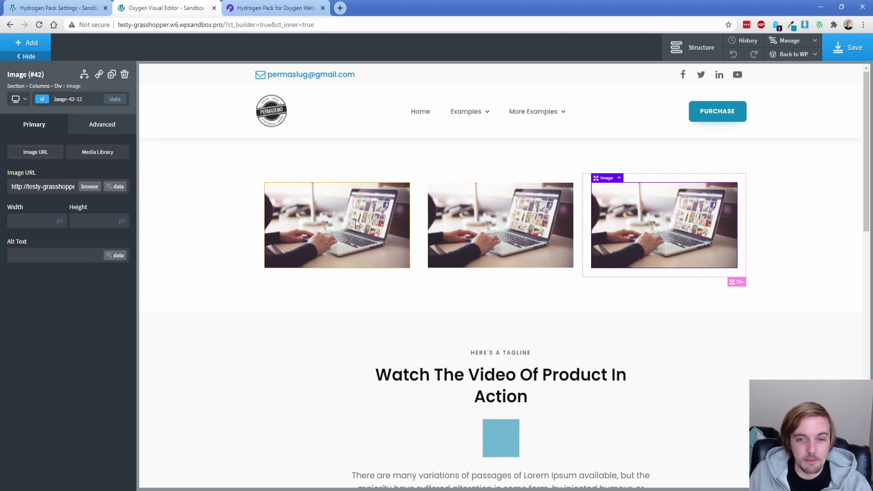
- Delete the pasted images from the middle and third columns
click(504, 212)
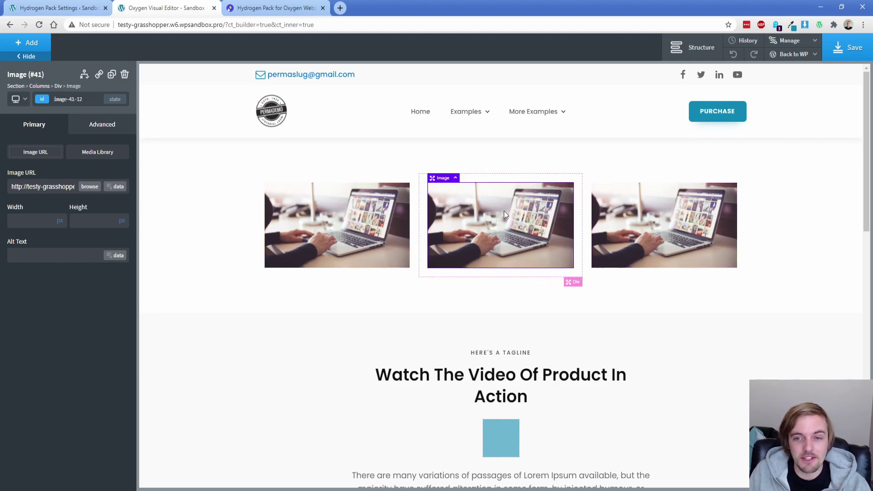
click(125, 74)
click(596, 186)
click(124, 75)
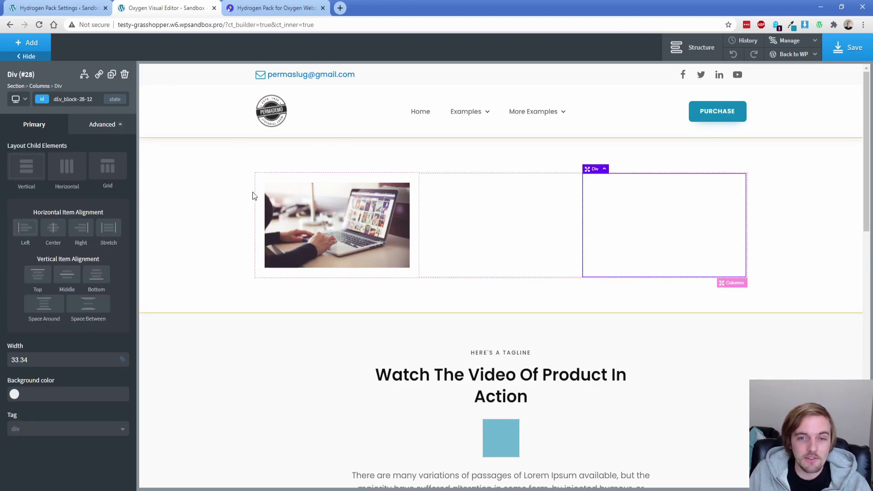
- Duplicate the image twice, drag copies into columns 2 and 3, and duplicate the middle one
click(111, 74)
click(112, 74)
drag(354, 295, 469, 255)
drag(337, 309, 670, 252)
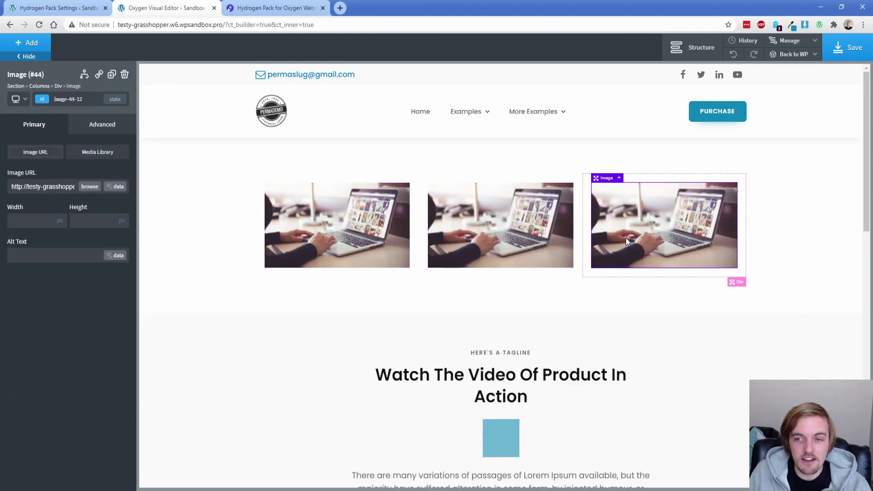
click(490, 221)
key(ctrl+d)
key(ctrl+d)
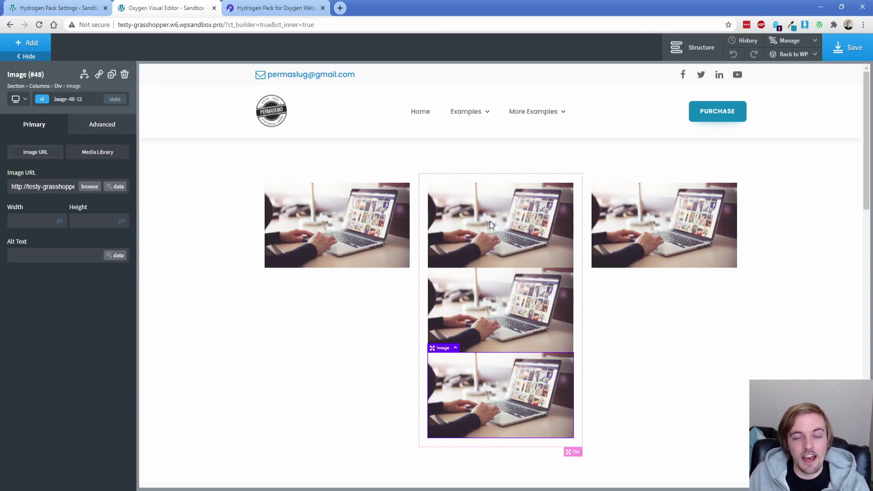
- Cut the top extra middle-column image and paste it into the video section below
click(490, 222)
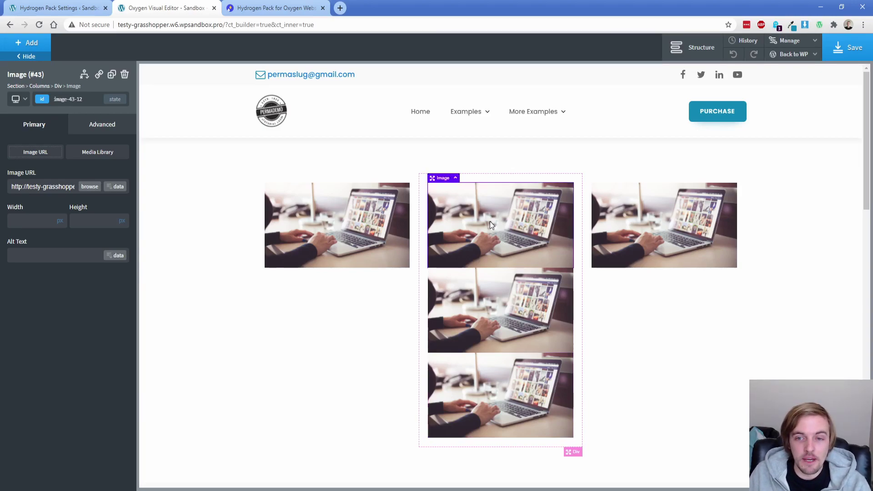
scroll(219, 201, down, 3)
key(Delete)
click(314, 340)
key(ctrl+v)
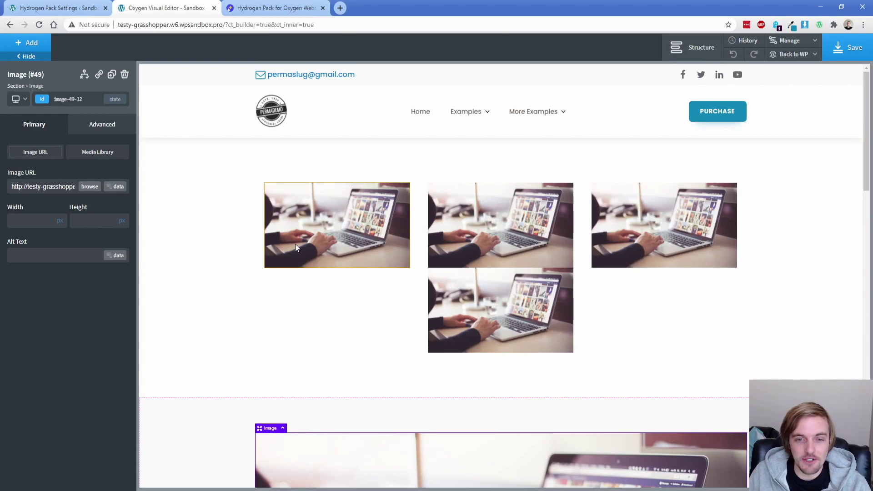
- Move the leftover extra middle image into the video section as well
click(478, 235)
scroll(392, 243, down, 3)
click(197, 263)
key(ctrl+v)
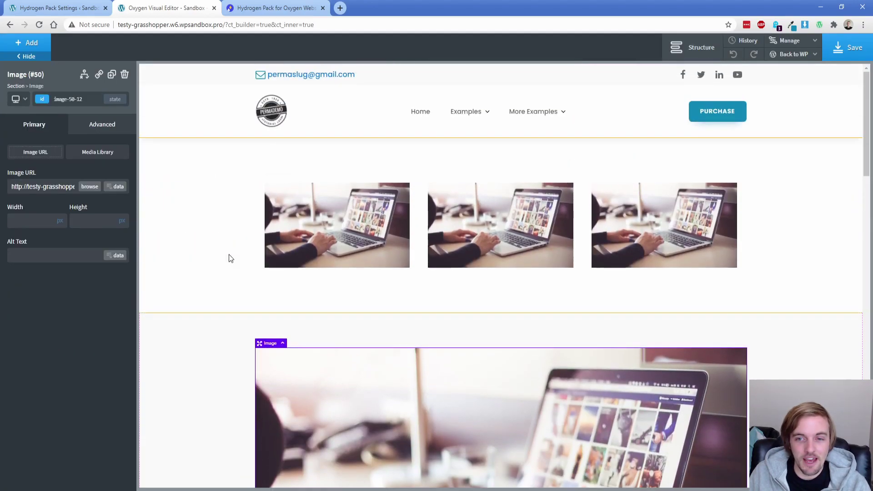
scroll(229, 258, down, 10)
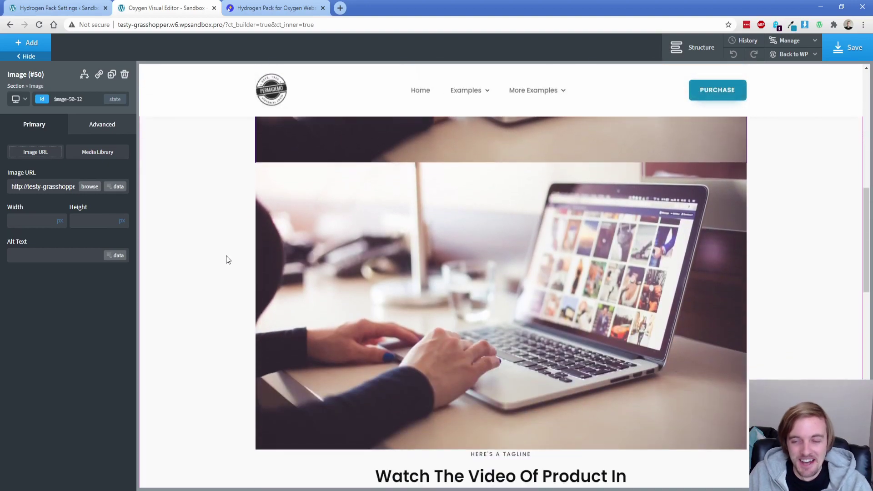
scroll(226, 256, up, 6)
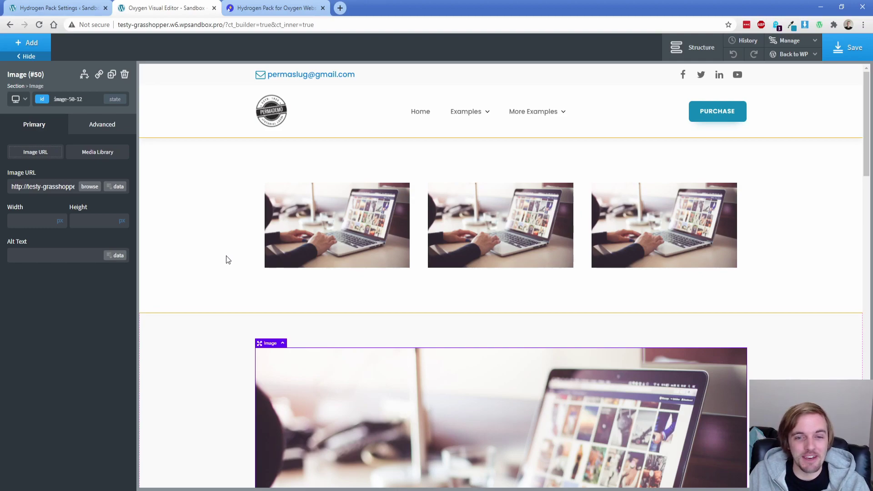
click(228, 240)
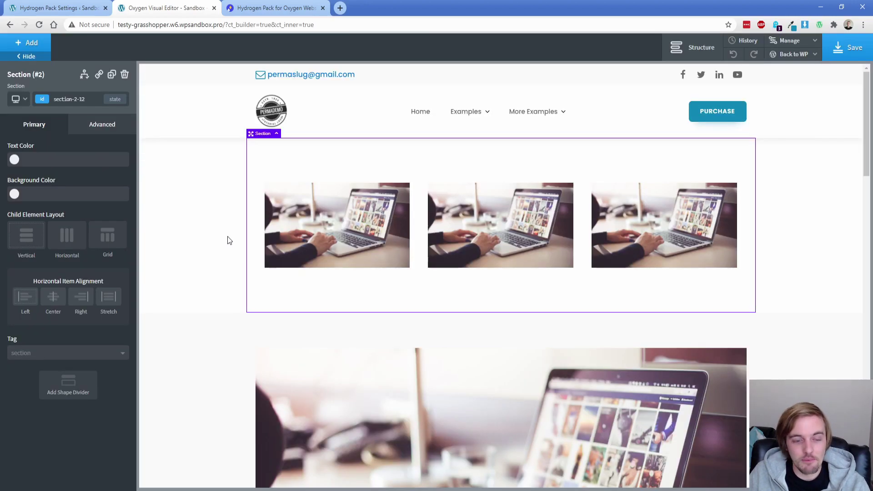
key(shift+a)
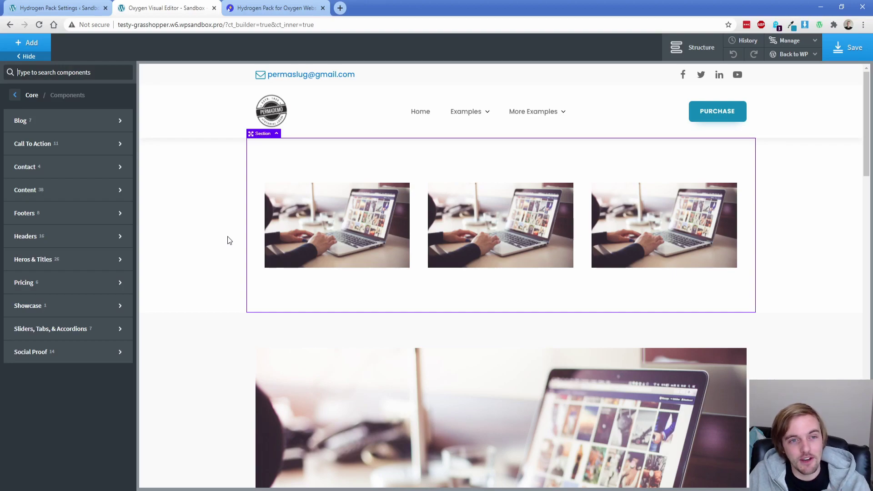
text(code)
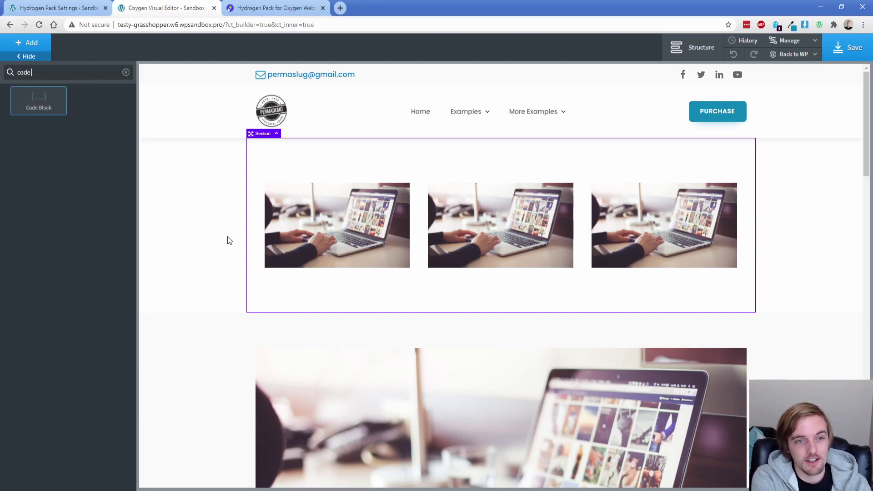
key(Return)
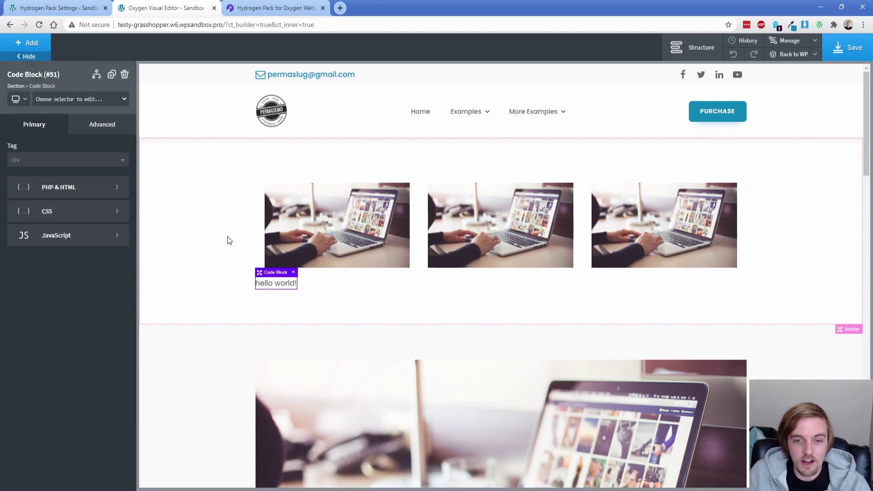
click(68, 99)
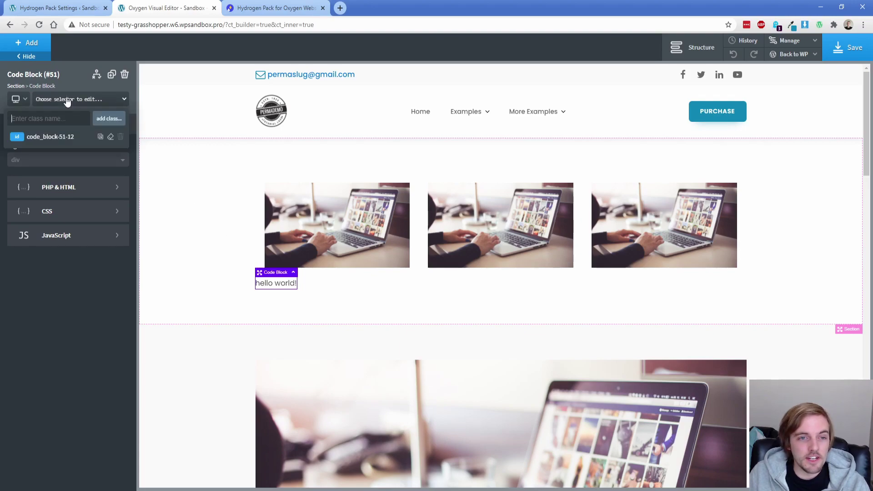
click(50, 138)
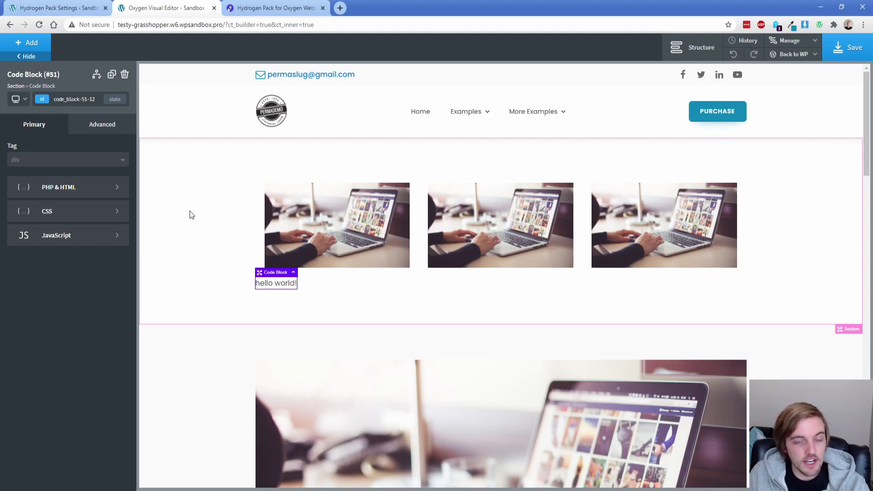
key(ctrl+shift+i)
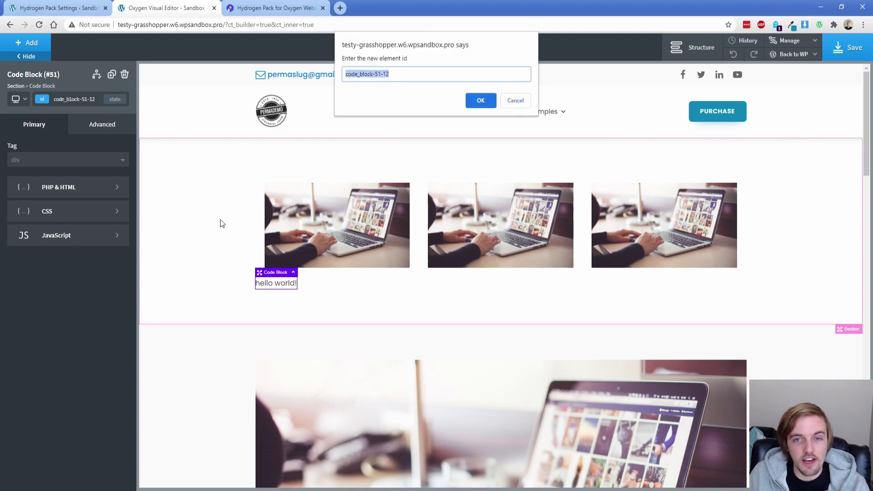
click(369, 74)
drag(348, 74, 389, 74)
click(403, 71)
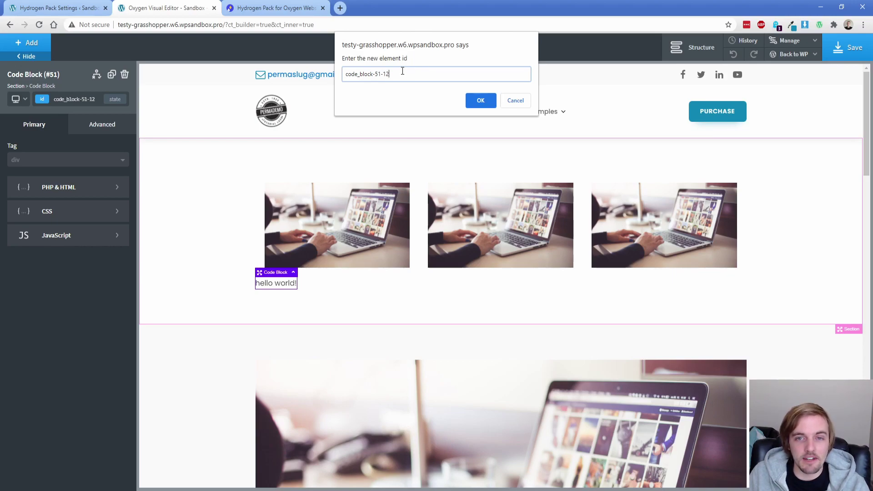
click(512, 101)
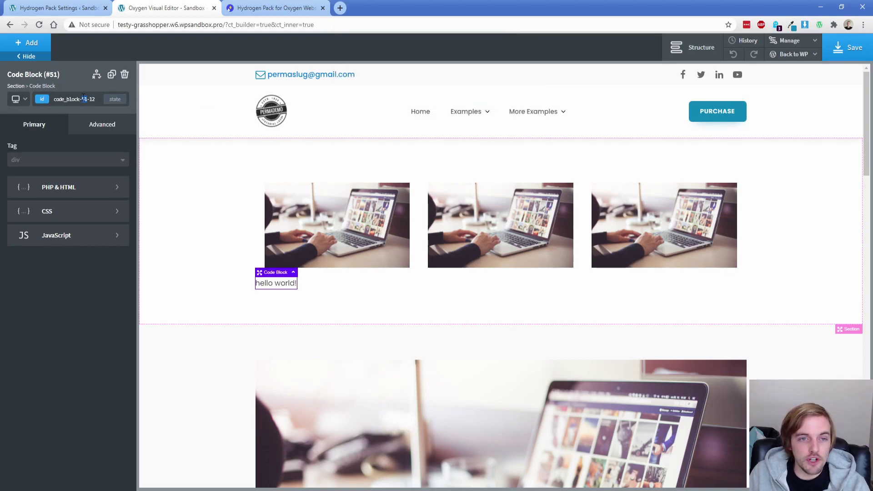
triple_click(74, 98)
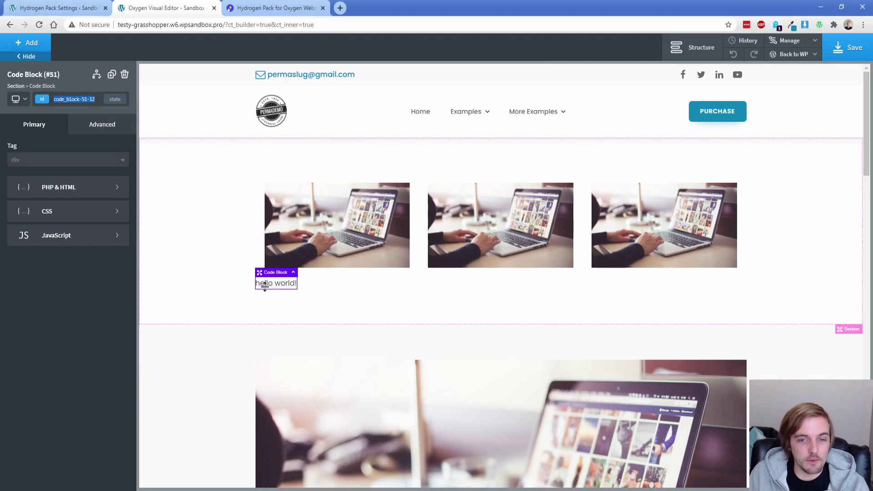
- Open the Structure panel and rename the hello world code block to 'My Custom CSS'
click(690, 48)
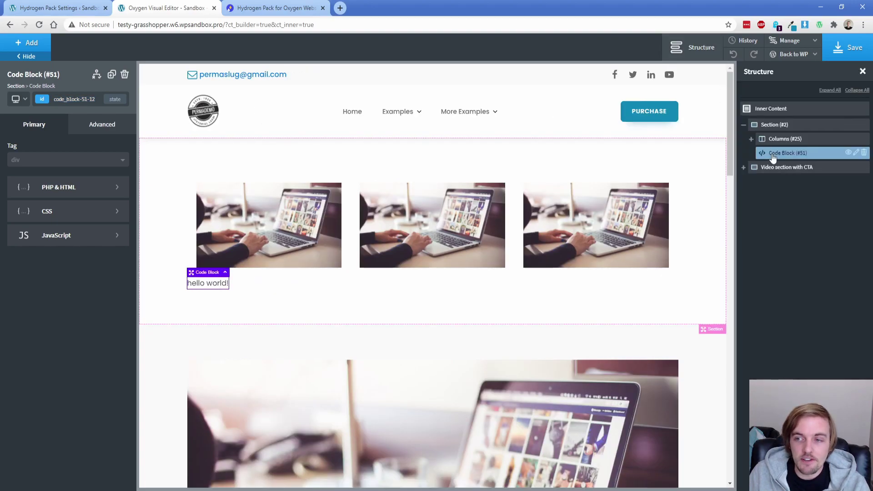
click(857, 153)
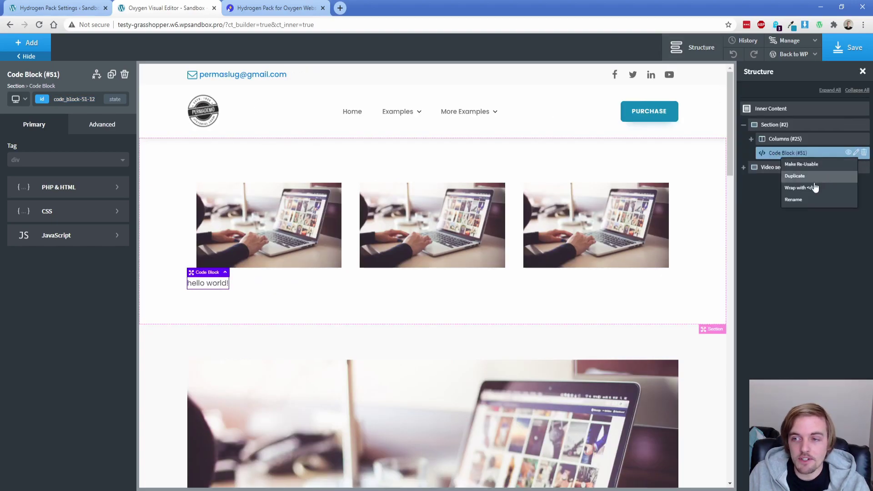
click(796, 199)
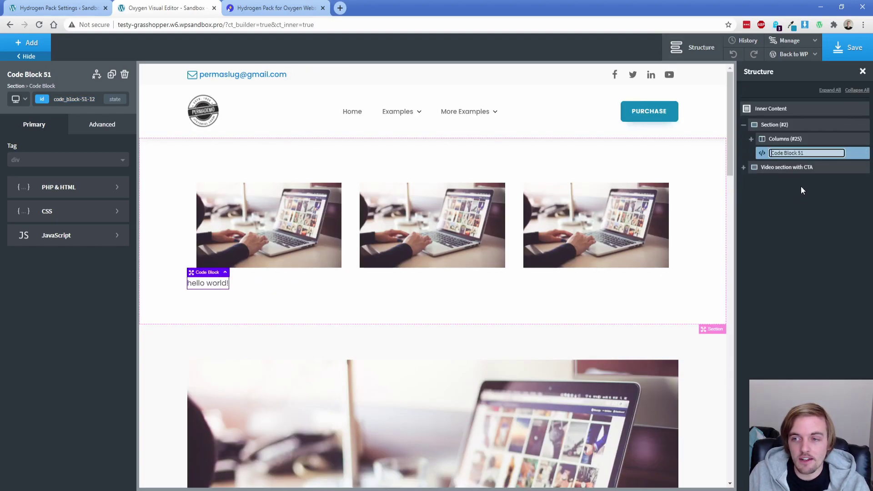
click(181, 293)
click(201, 282)
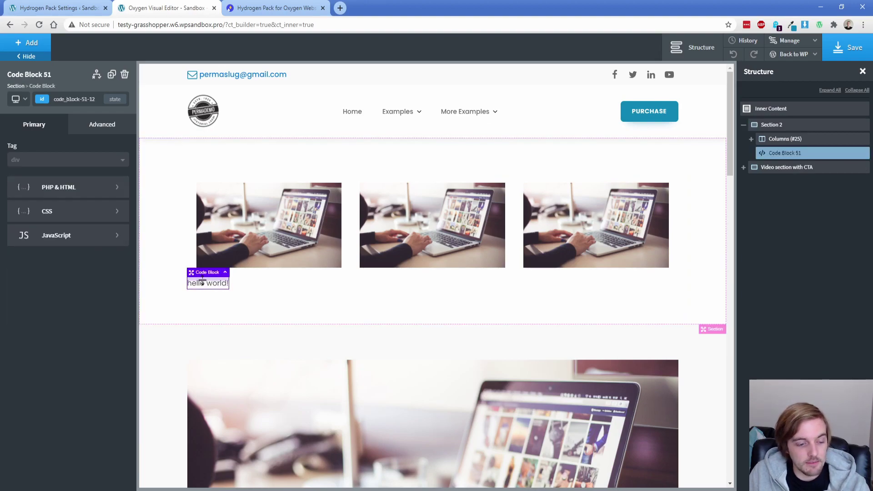
double_click(204, 284)
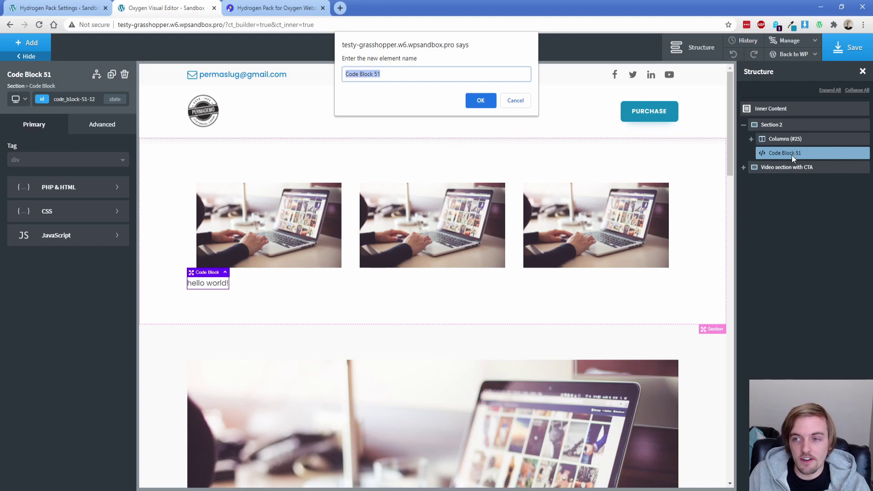
click(411, 80)
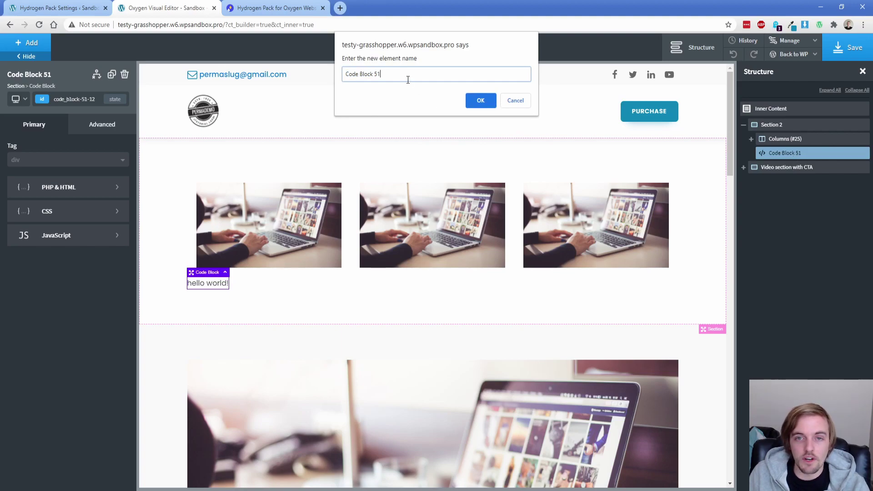
key(ctrl+a)
text(My Custom CSS)
key(Return)
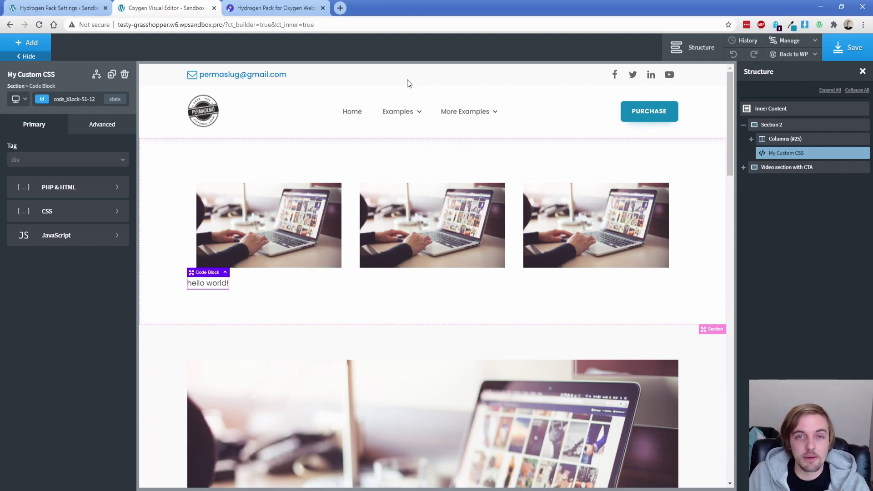
- Insert a new section after Section 2 with a hello world code block, a heading and an image
click(171, 231)
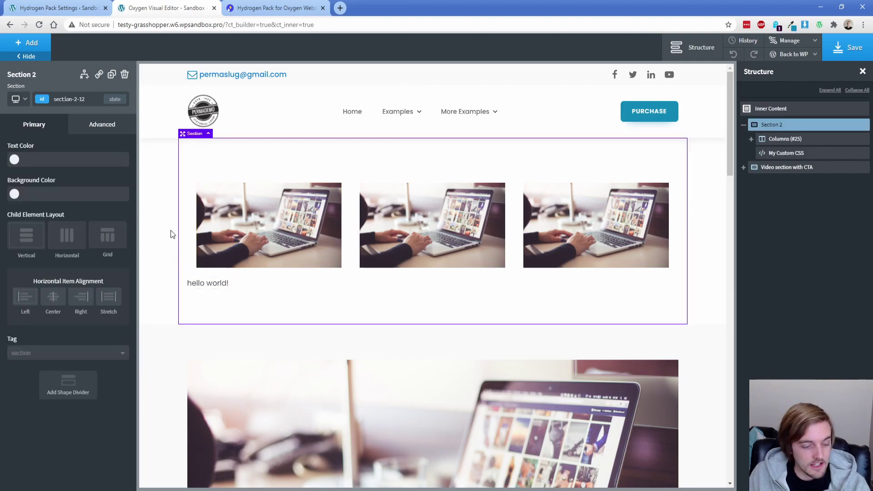
key(ctrl+alt+s)
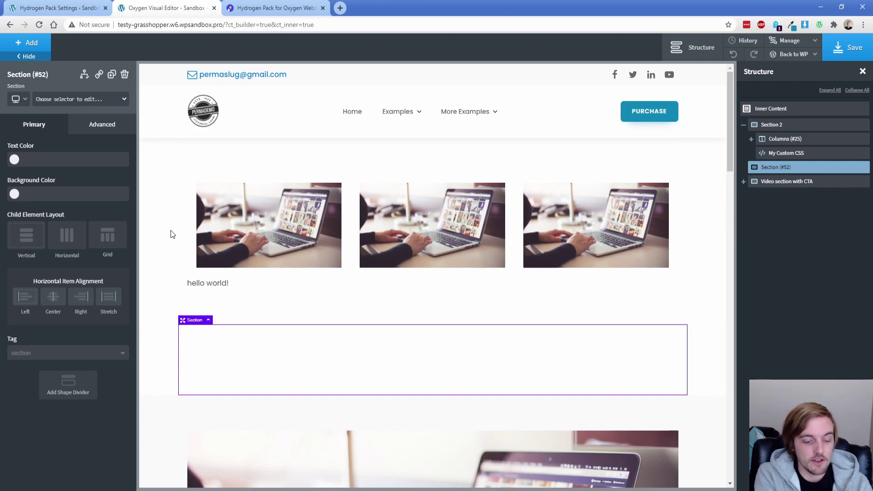
key(ctrl+v)
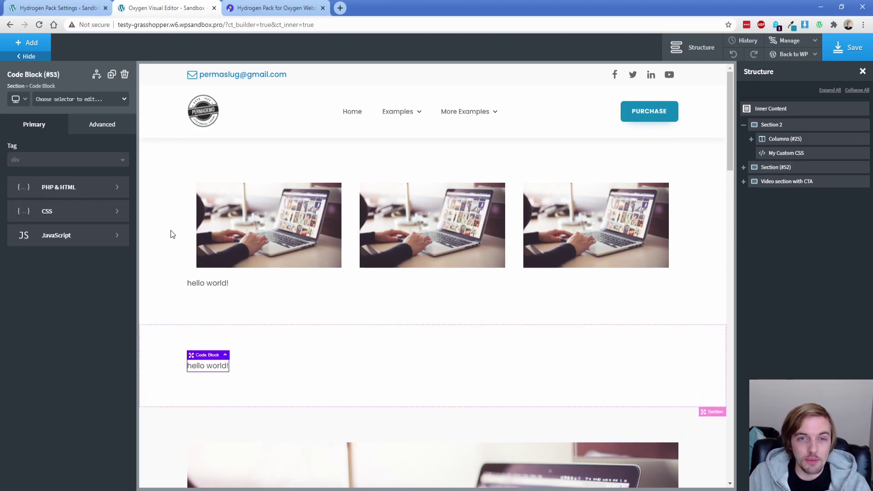
key(ctrl+alt+h)
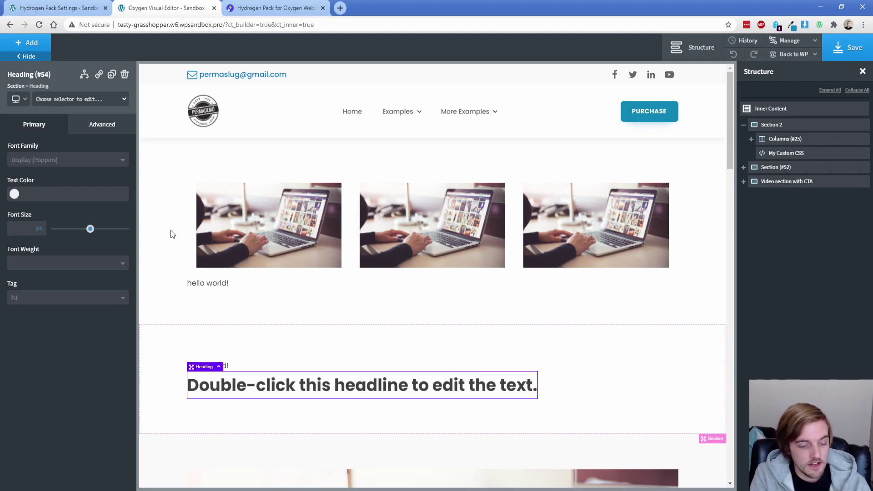
key(ctrl+v)
scroll(170, 223, down, 4)
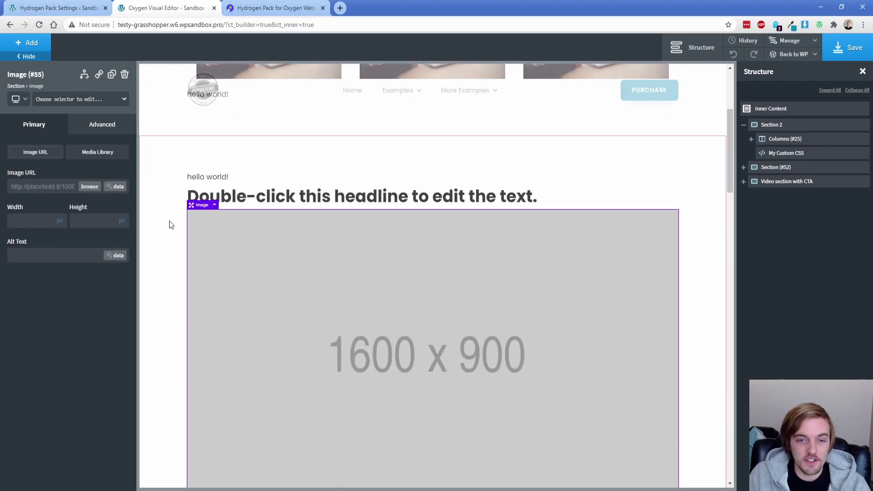
scroll(169, 226, down, 6)
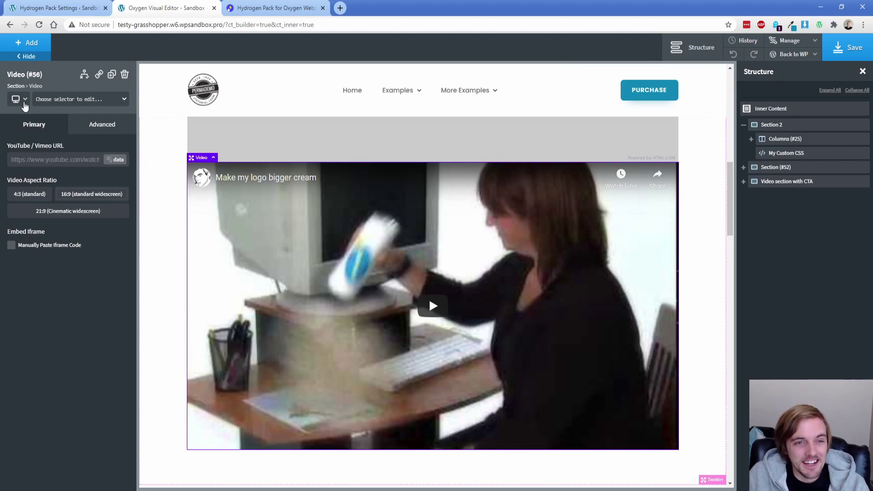
click(17, 99)
click(36, 155)
click(17, 100)
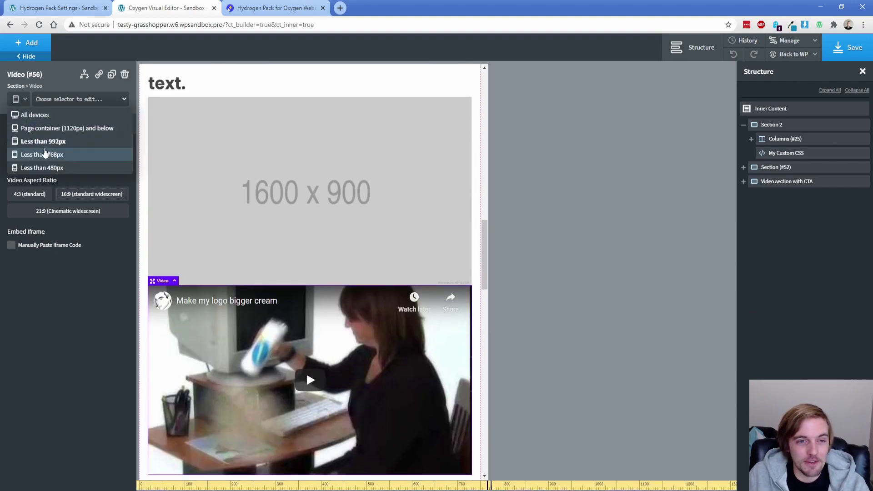
click(42, 168)
click(17, 99)
click(27, 115)
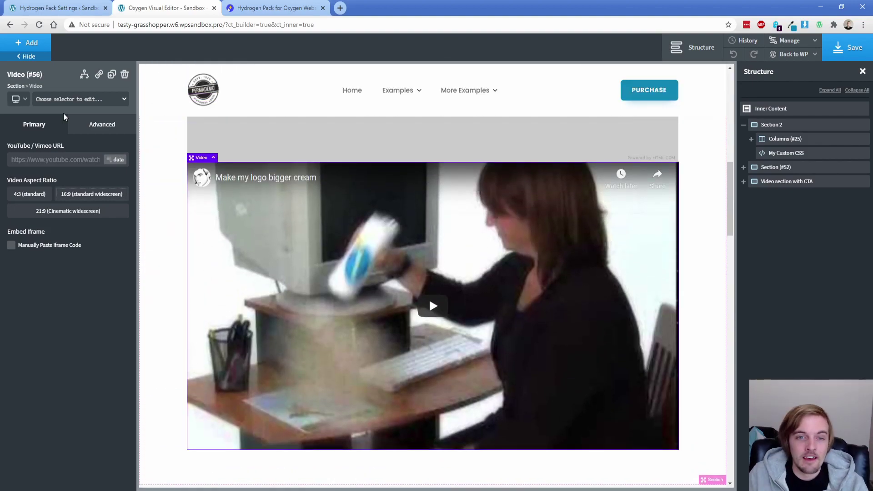
- Edit the placeholder heading inline, clearing it and retyping 'Im a heading!'
scroll(168, 251, up, 10)
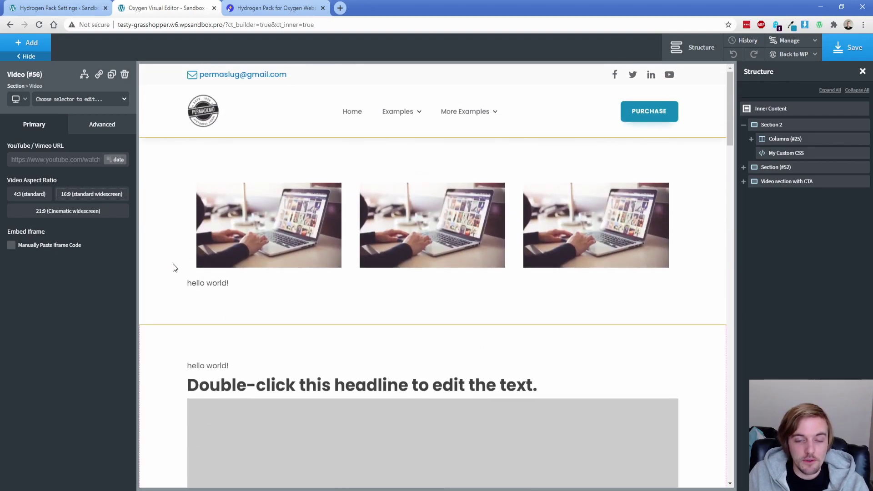
click(272, 385)
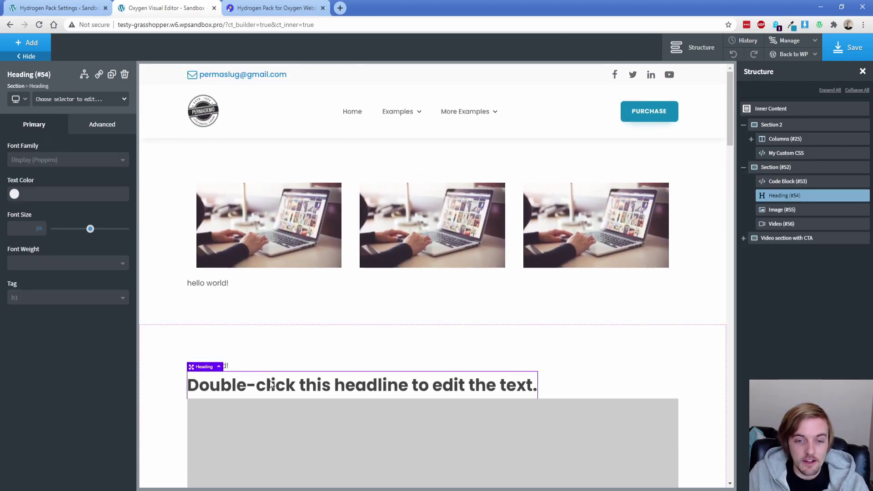
double_click(272, 384)
click(293, 384)
key(ctrl+a)
key(BackSpace)
text(Im a heading!)
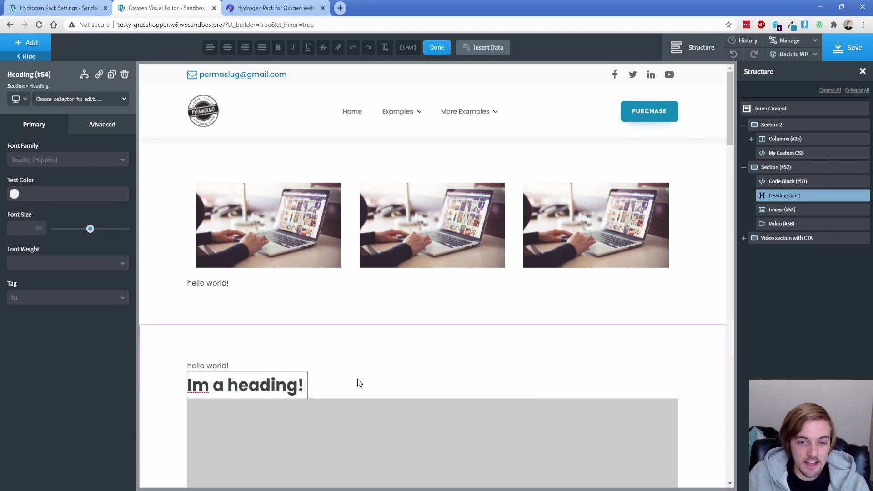
click(358, 378)
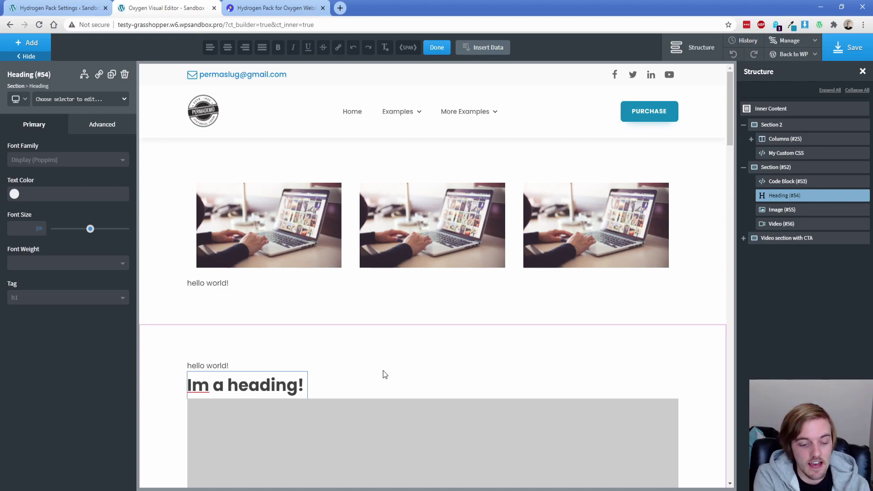
- Replace the heading text with 'Demonstrate now i can start typing'
text(nasdasfg)
key(ctrl+a)
key(BackSpace)
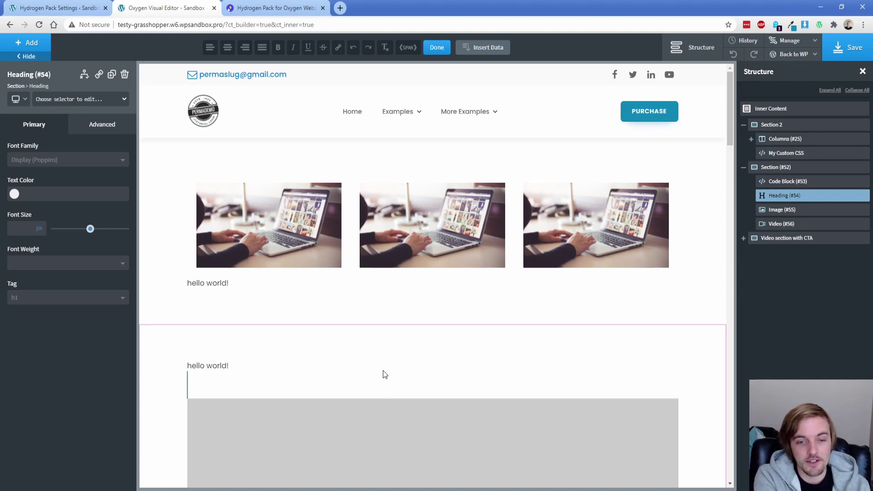
text(Demon)
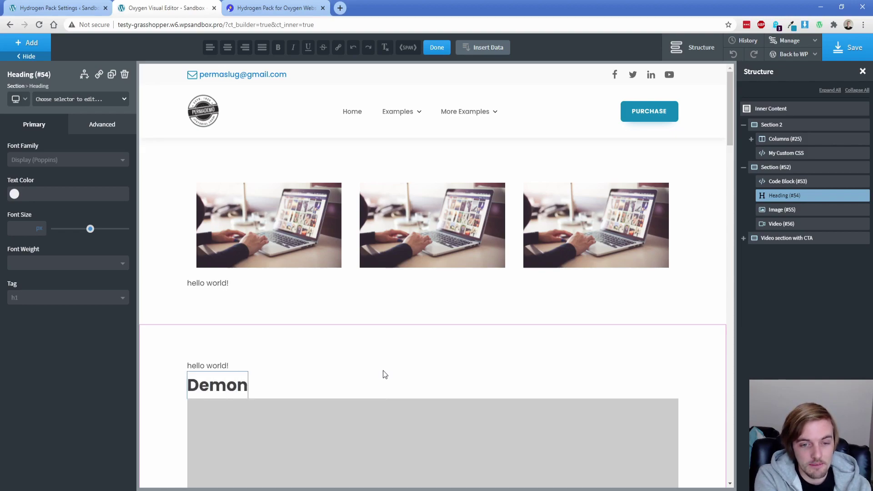
text(strate)
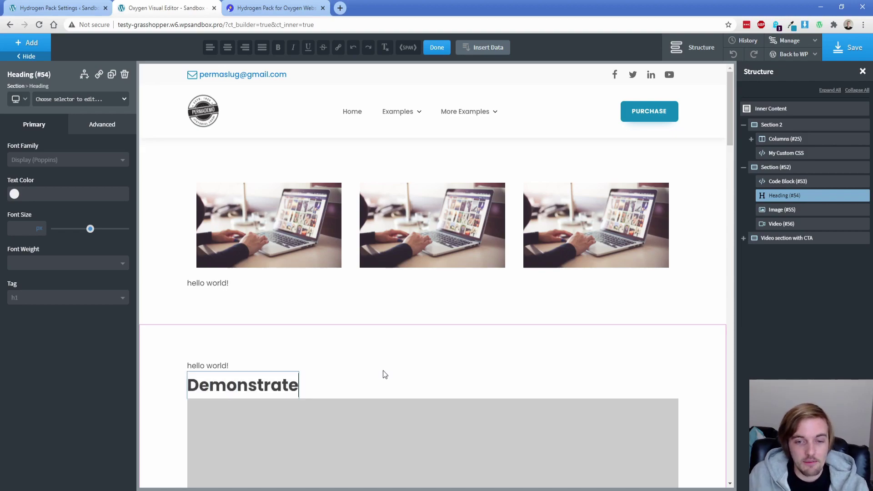
click(385, 373)
click(291, 385)
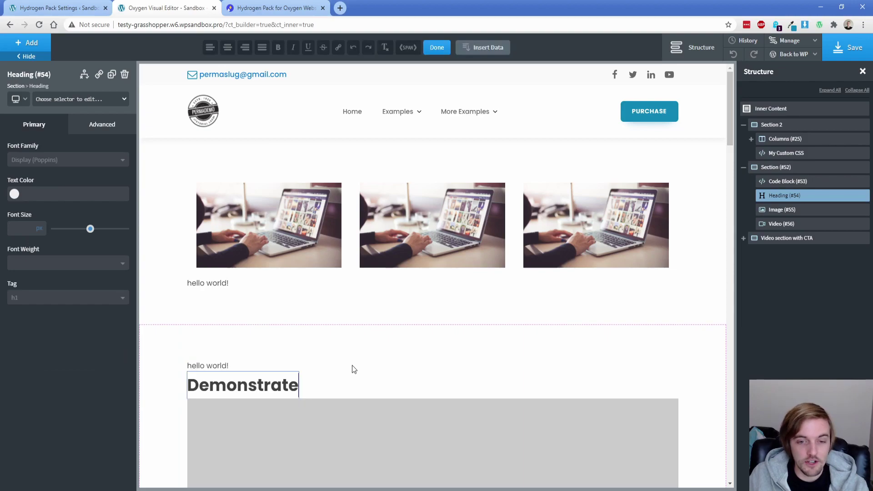
text(now i can st)
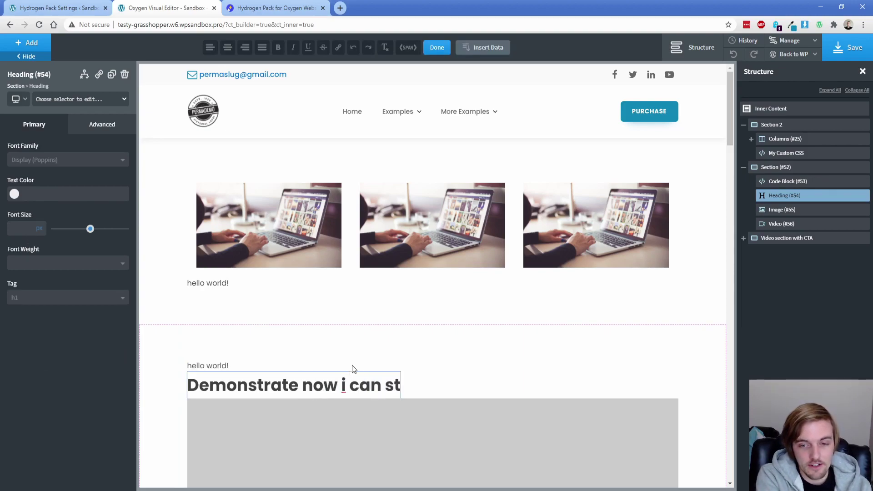
text(art typing)
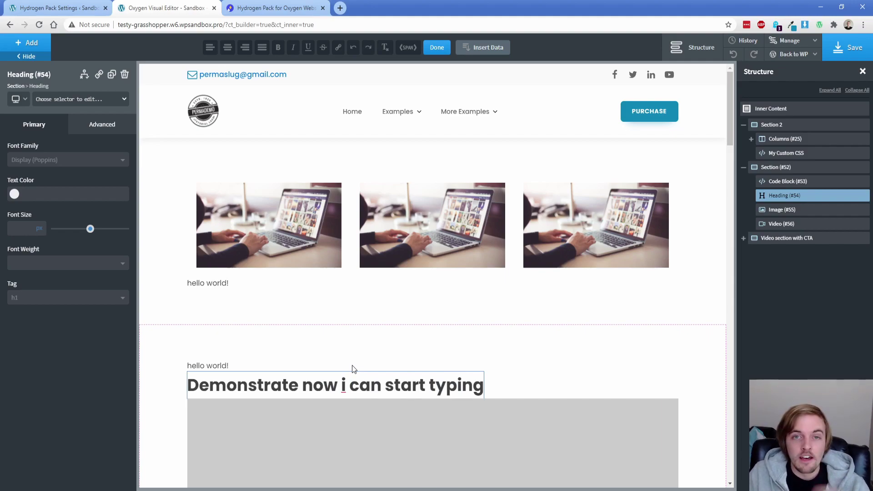
- Wrap the first-column laptop image in a new Div (#60) from its right-click menu
click(302, 210)
right_click(302, 209)
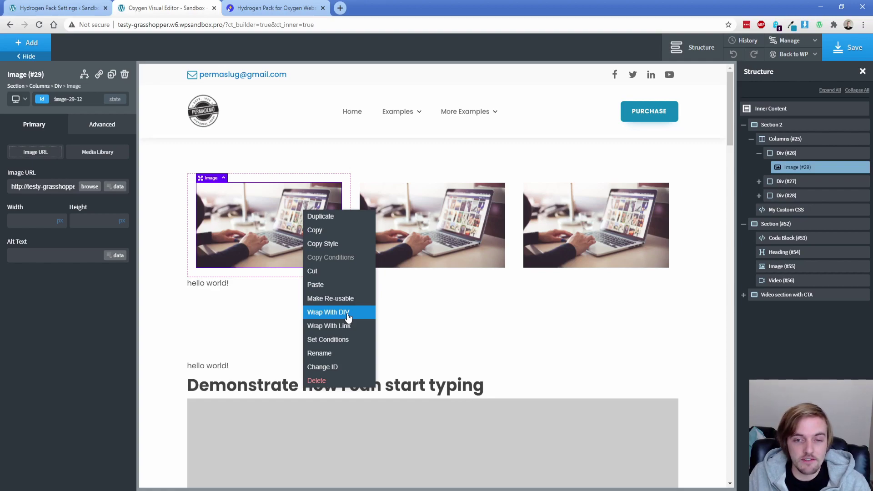
click(857, 168)
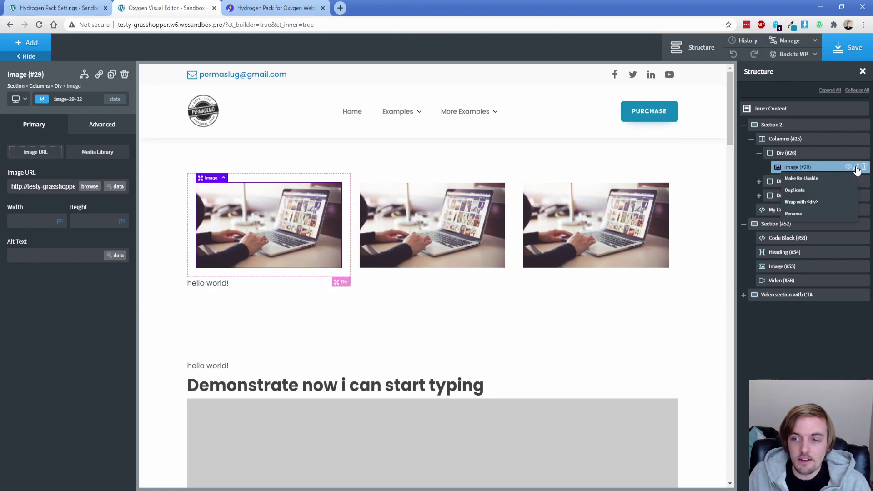
right_click(279, 222)
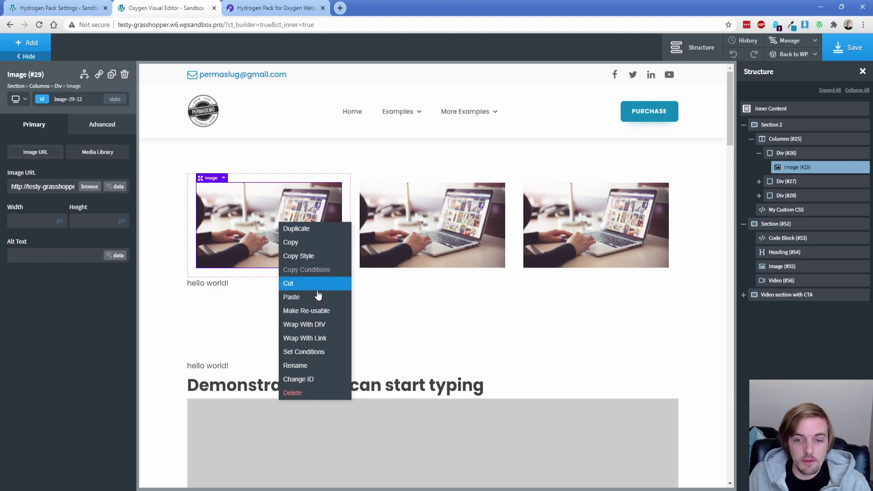
click(323, 325)
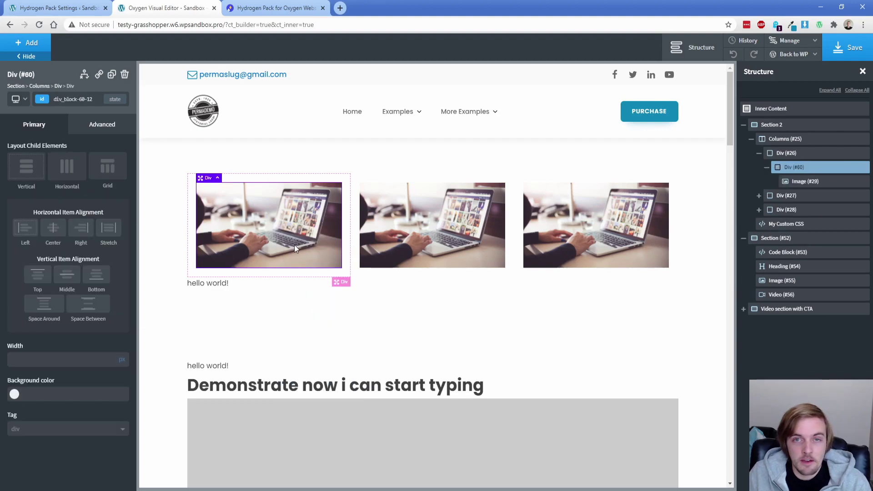
- Wrap the 'Demonstrate now i can start typing' heading in a Link Wrapper (#61) inside Section (#52)
right_click(220, 284)
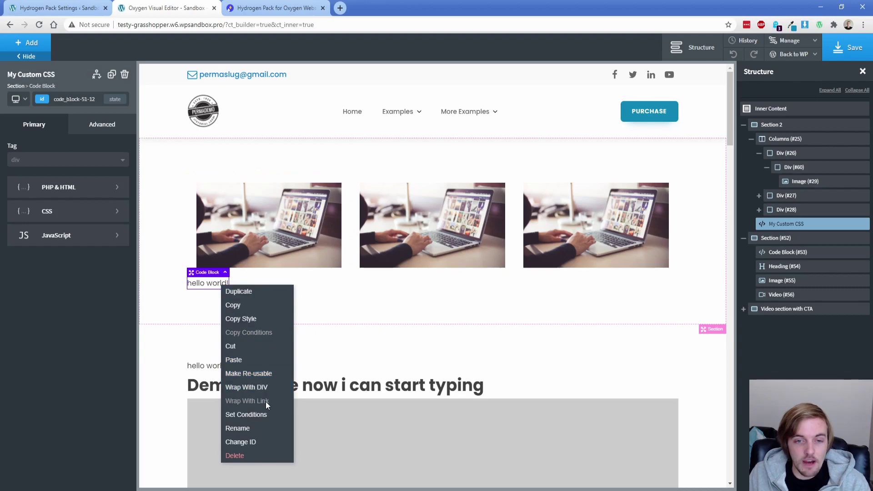
right_click(209, 365)
right_click(196, 383)
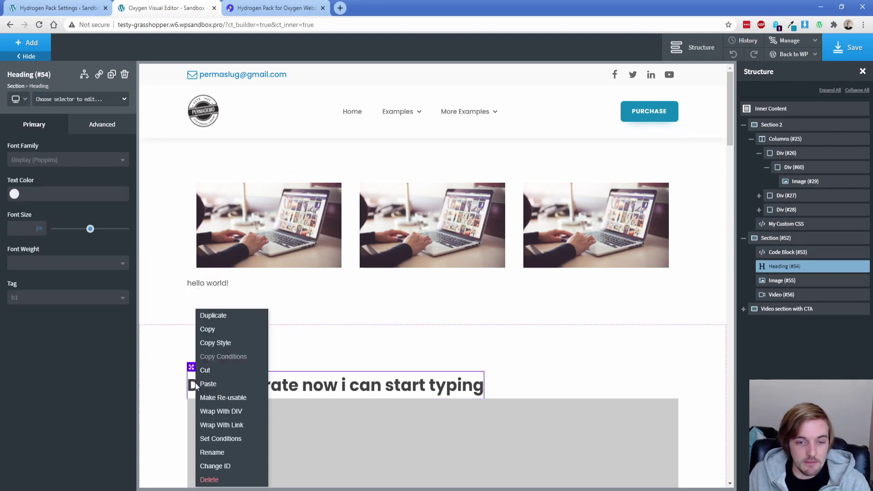
click(238, 430)
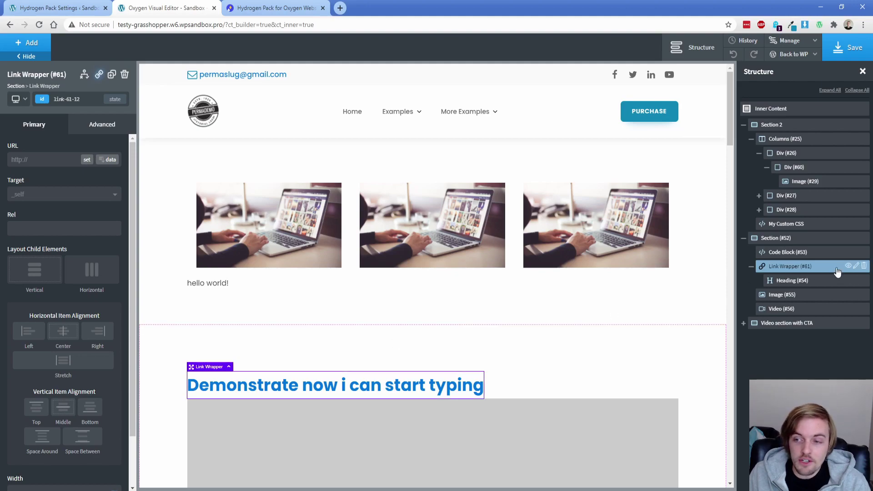
click(856, 242)
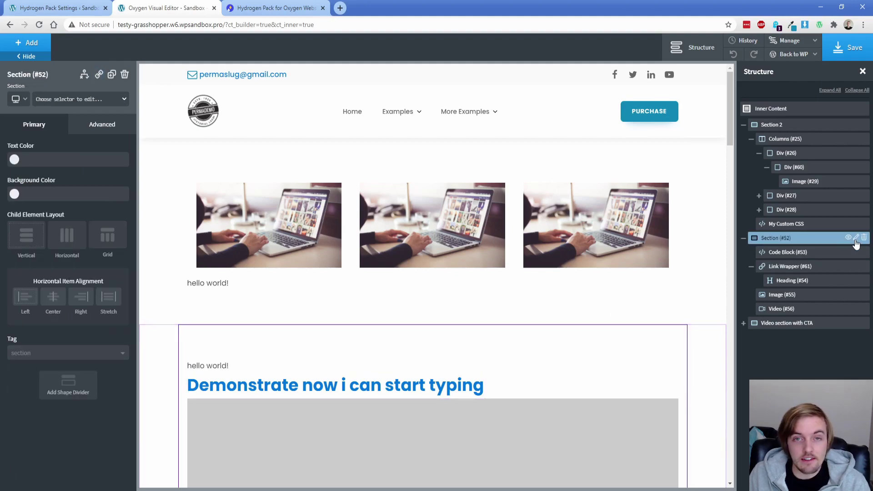
click(323, 393)
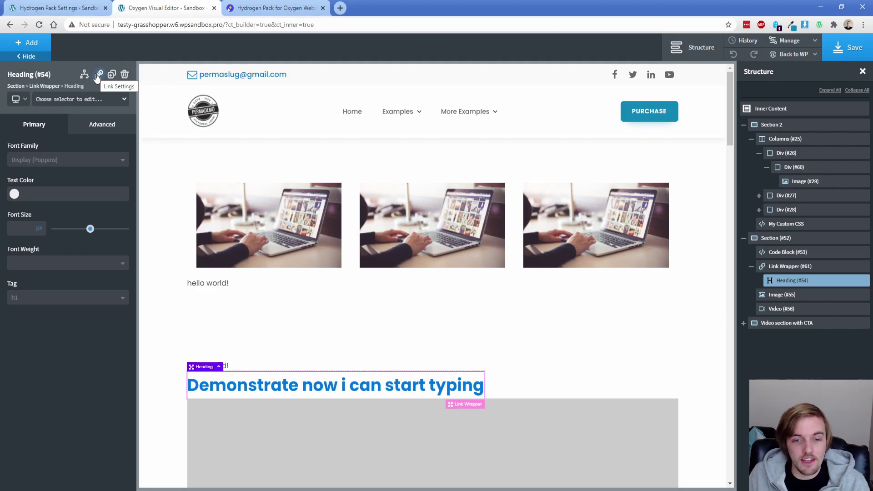
- Show the Hydrogen element actions menu for the first laptop image
right_click(263, 216)
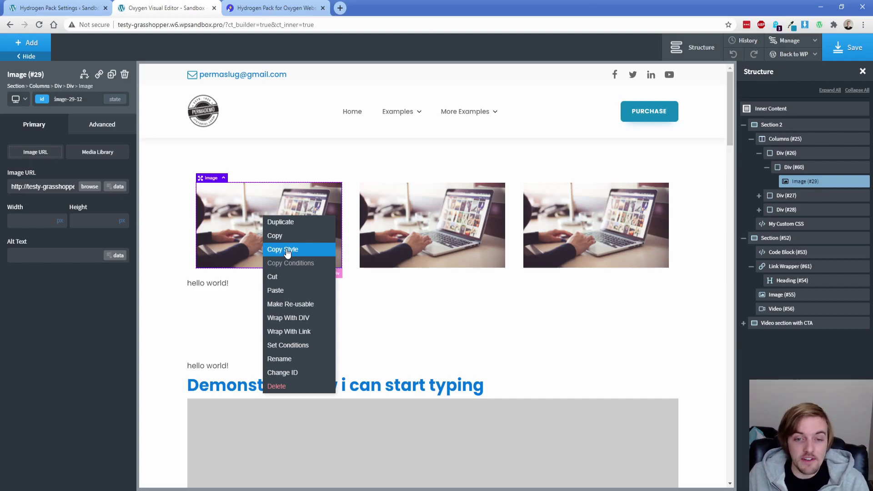
- Add a display condition on the first image: dynamic Post Title == a custom value
click(295, 347)
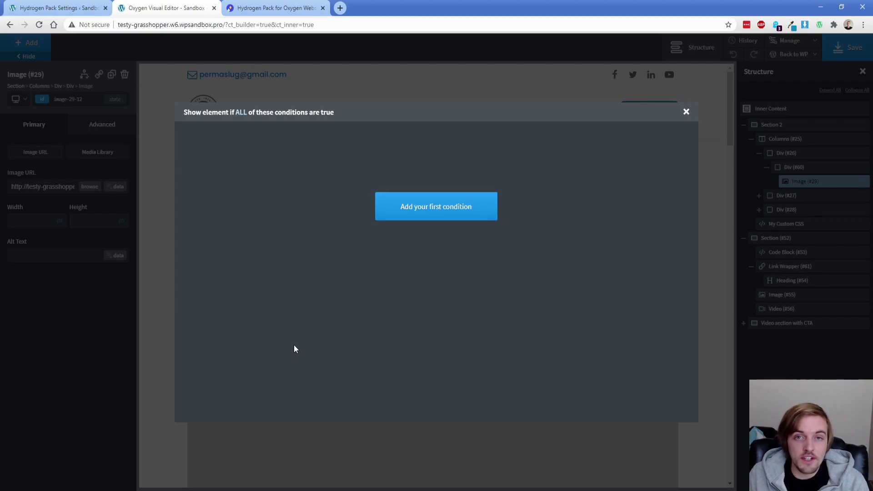
click(406, 210)
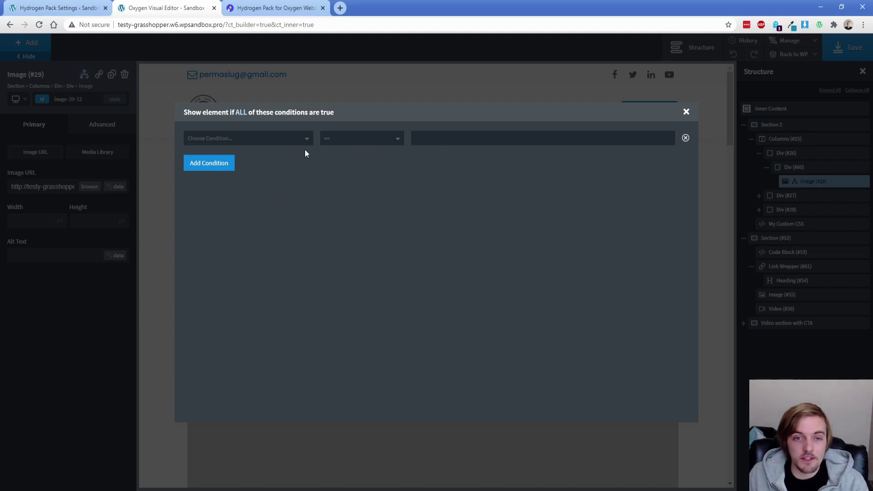
click(262, 141)
click(223, 311)
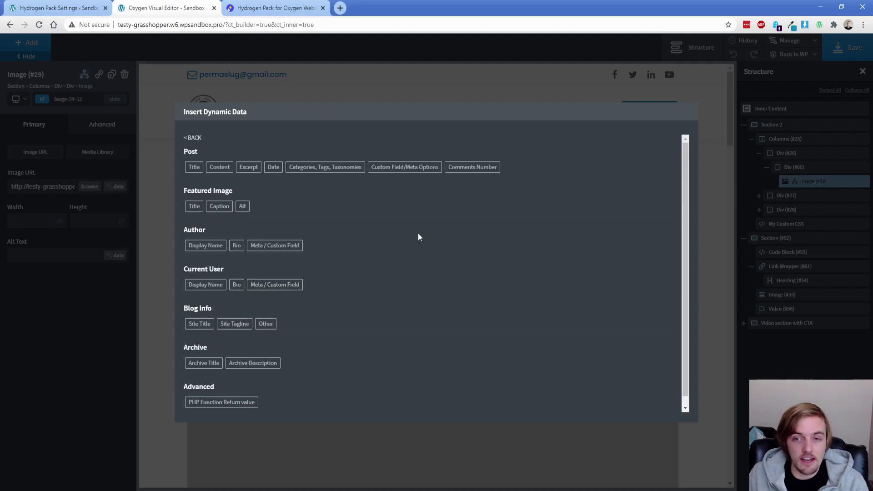
click(194, 168)
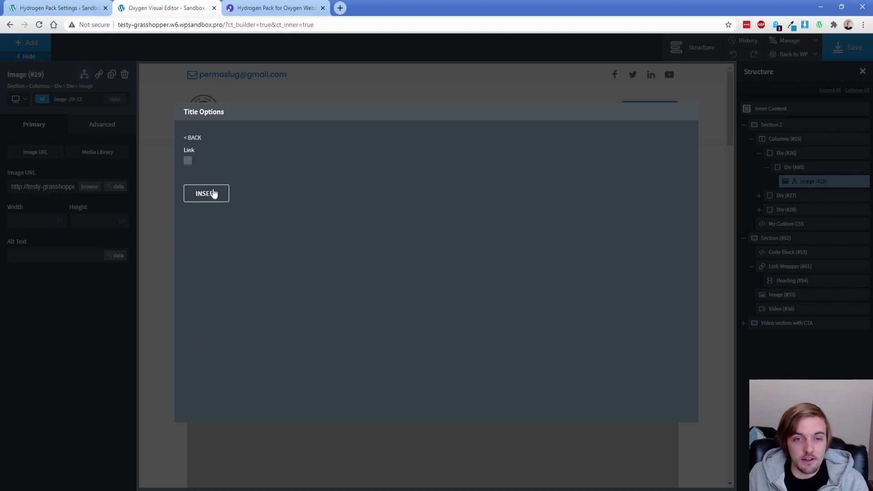
click(205, 200)
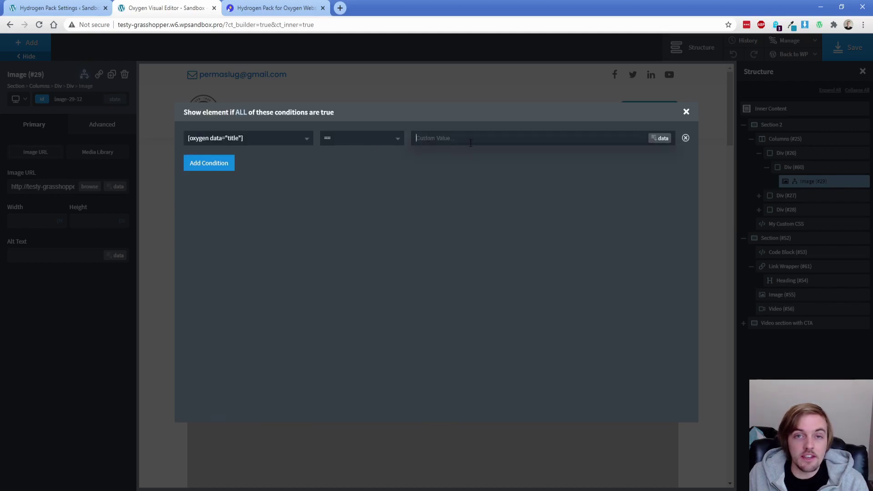
click(373, 138)
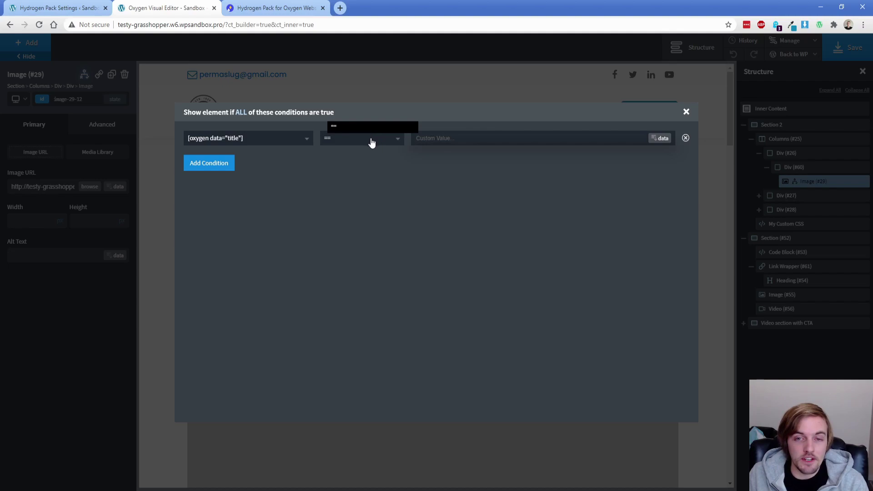
click(450, 138)
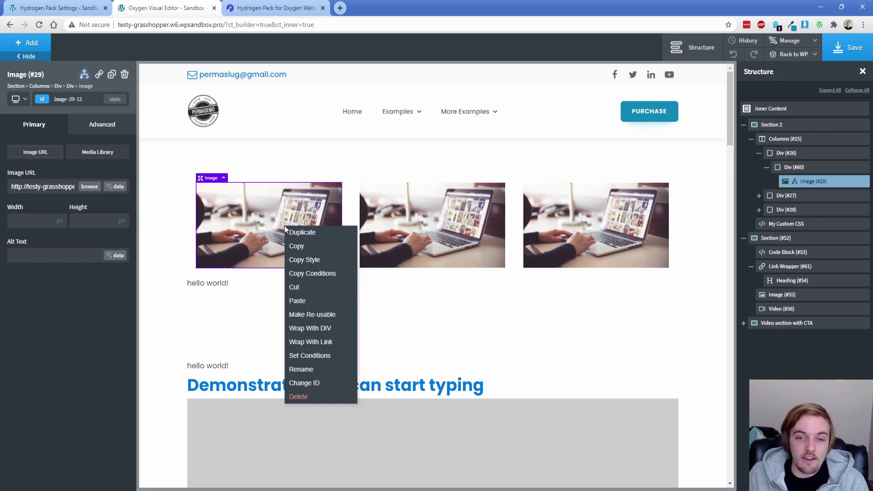
- Open the first image's Change ID option and cancel without changing the element ID
right_click(285, 226)
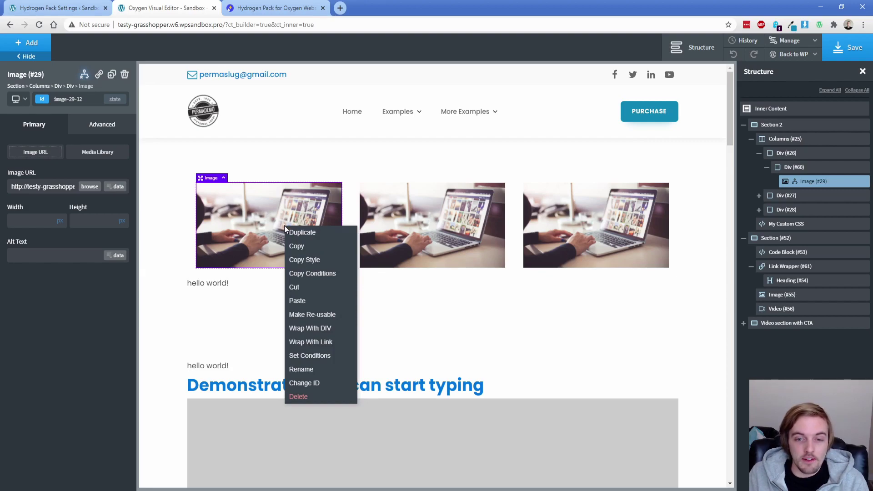
click(304, 384)
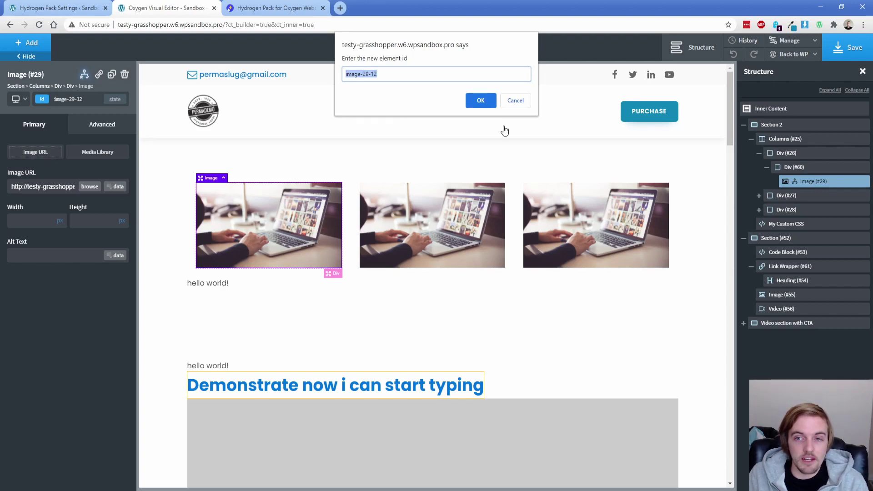
click(511, 104)
- Delete the first image, the empty wrapper div (#60), and the middle and right-hand laptop images
right_click(315, 206)
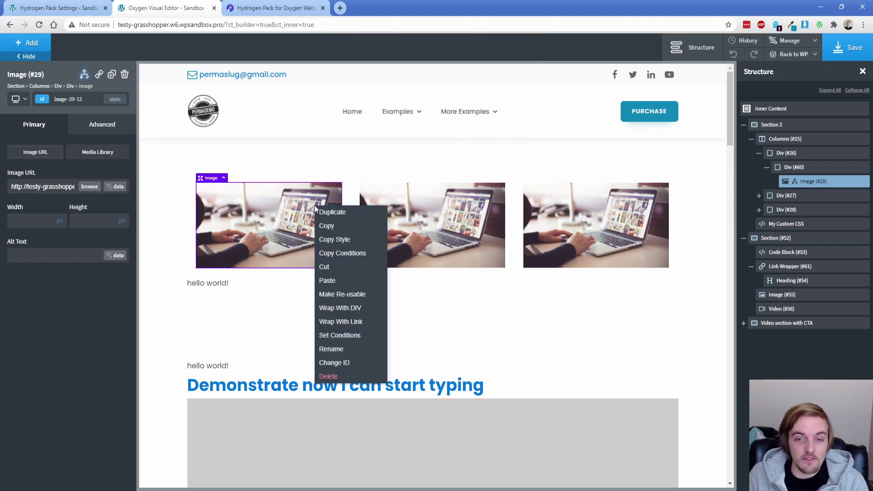
click(266, 211)
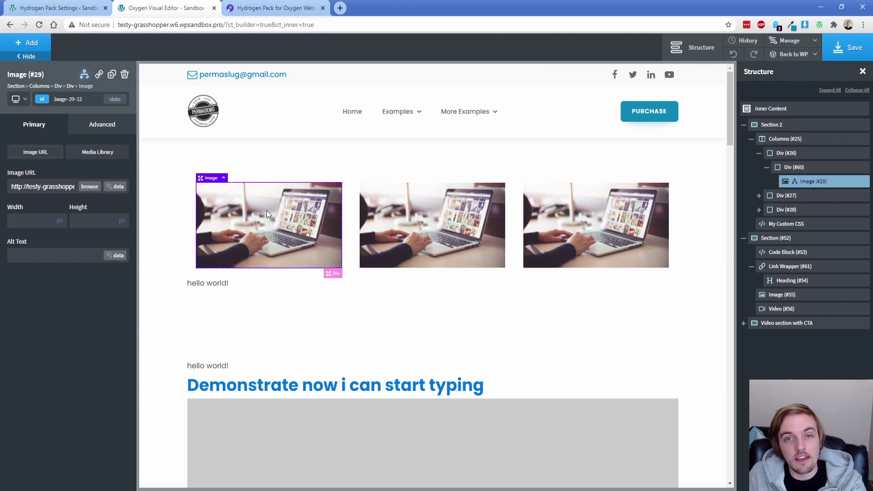
key(Delete)
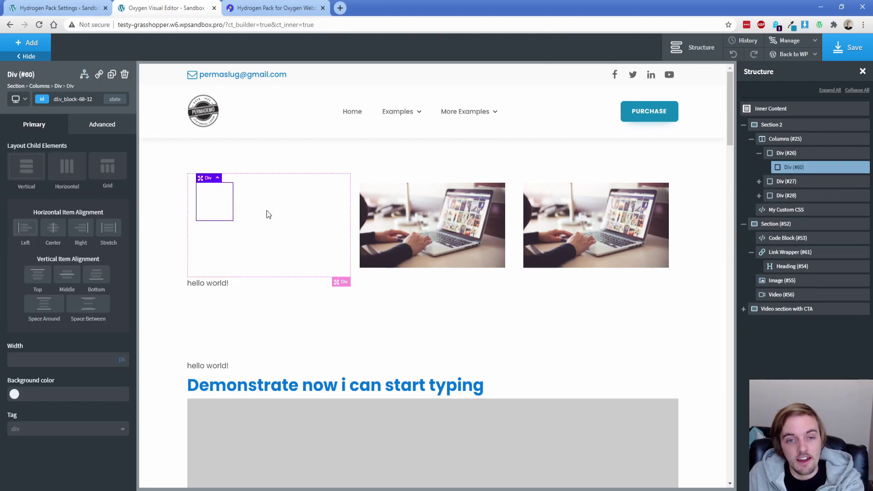
key(Delete)
click(378, 208)
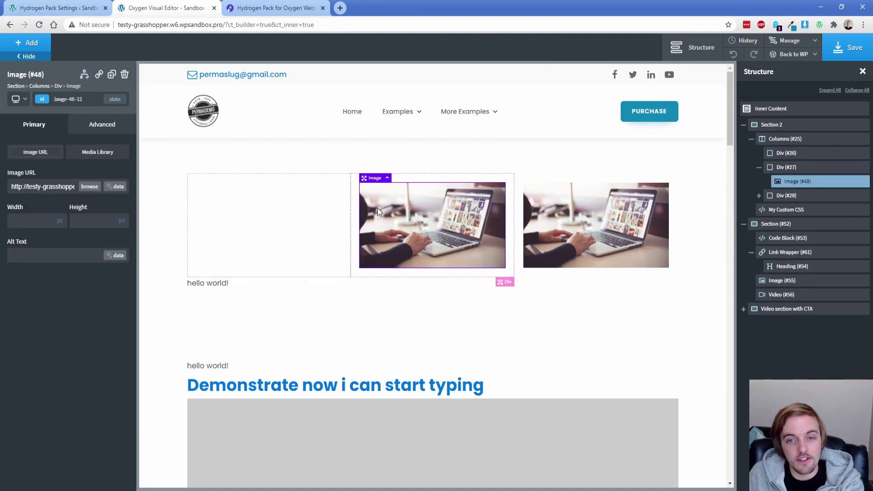
key(Delete)
click(569, 211)
key(Delete)
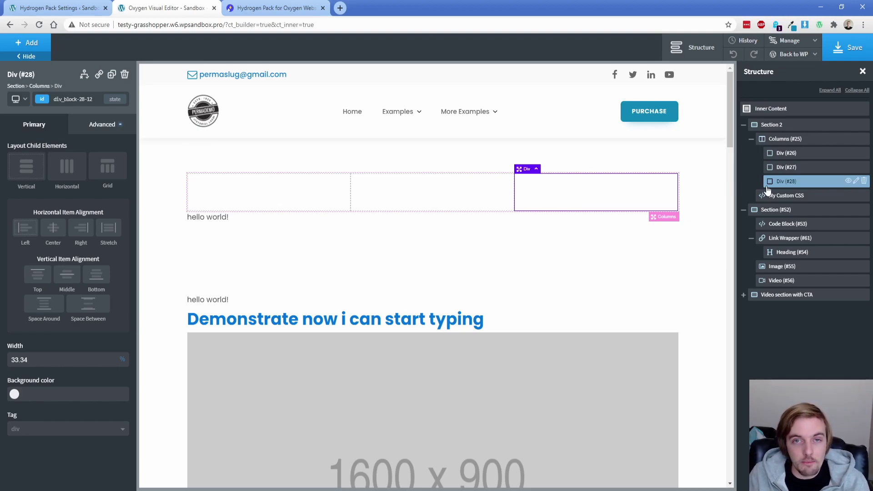
click(780, 155)
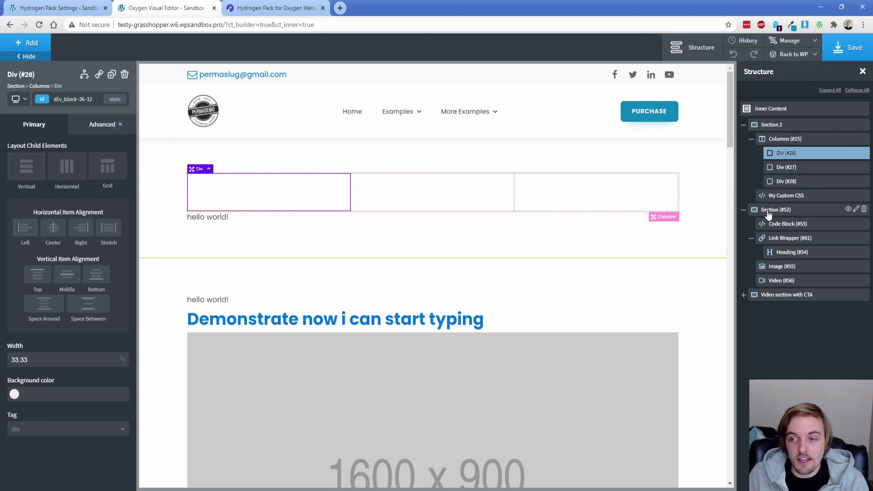
click(776, 226)
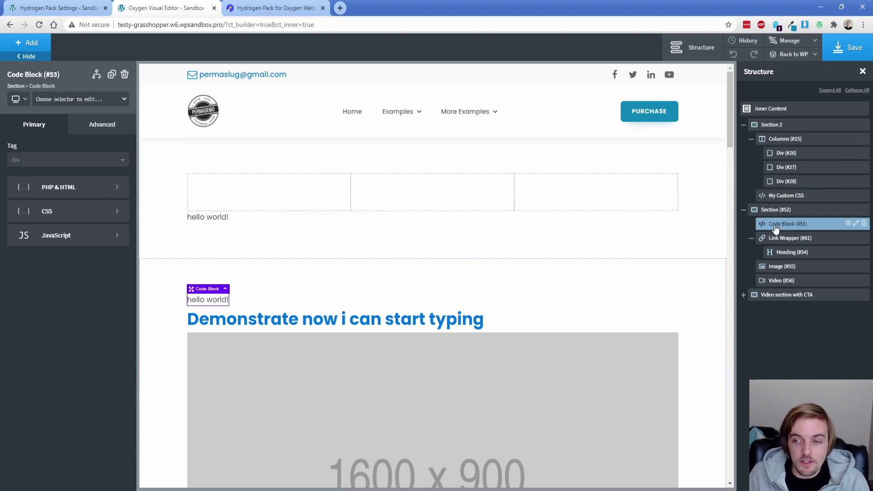
click(772, 256)
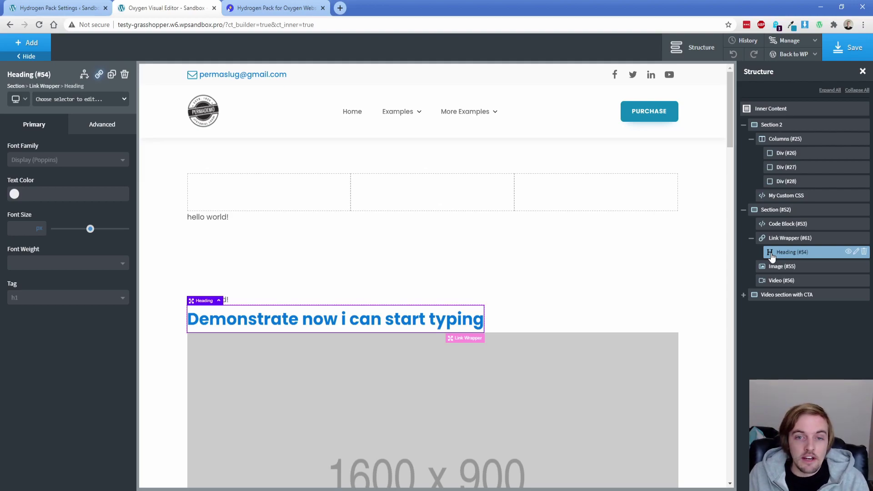
- Bring up the Hydrogen Pack Settings page and scroll down to the Right-Click Menu options
click(89, 8)
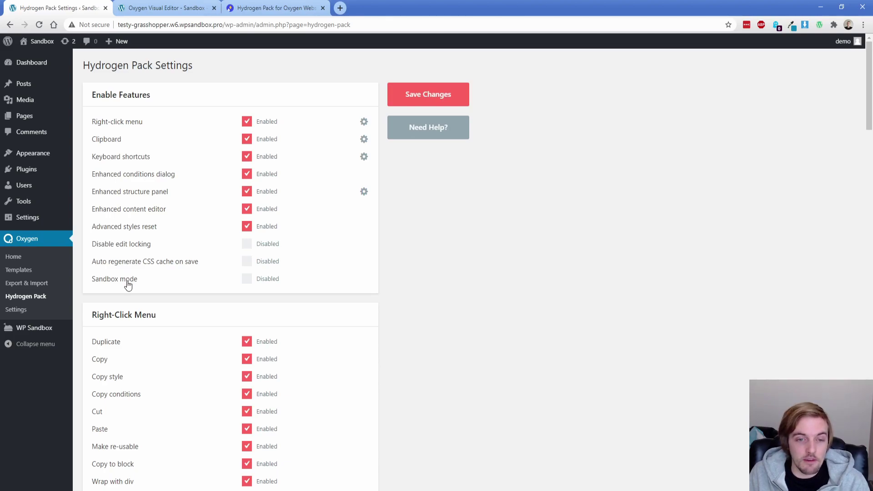
scroll(189, 302, down, 4)
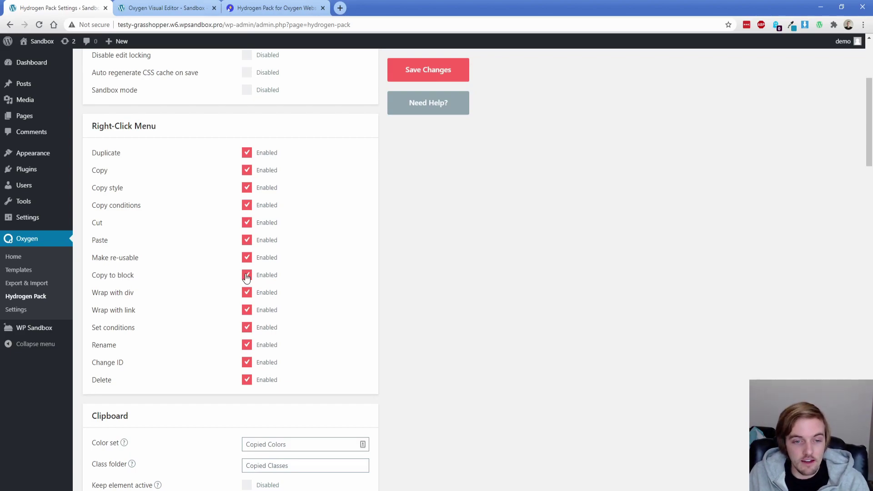
- Scroll through the Keyboard Shortcuts table and select the Cut element shortcut field
scroll(218, 271, down, 5)
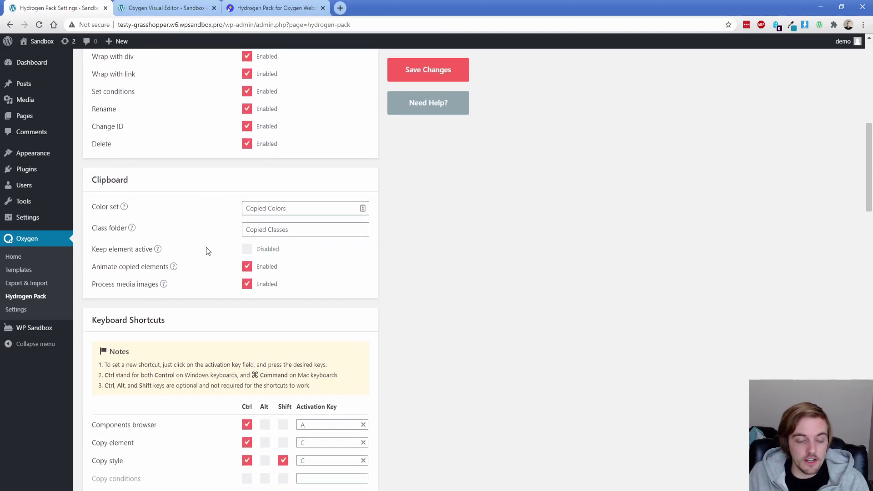
mouse_move(158, 253)
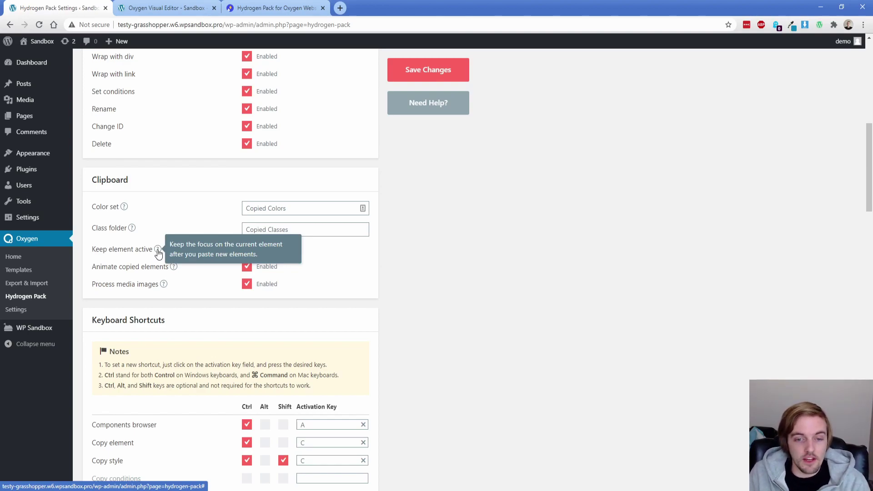
scroll(166, 262, down, 5)
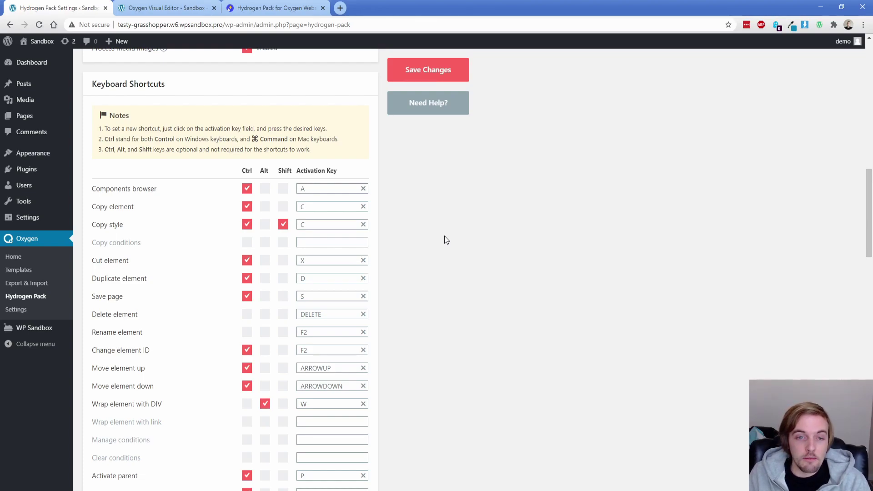
click(321, 263)
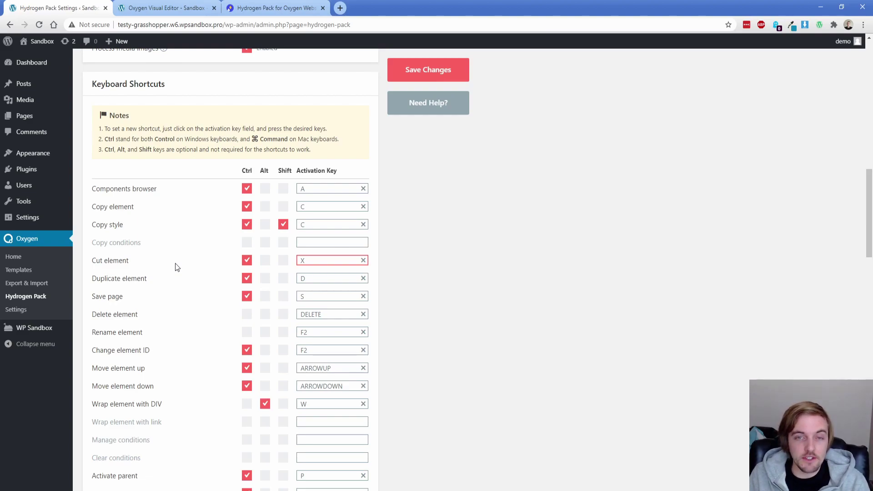
scroll(187, 267, down, 5)
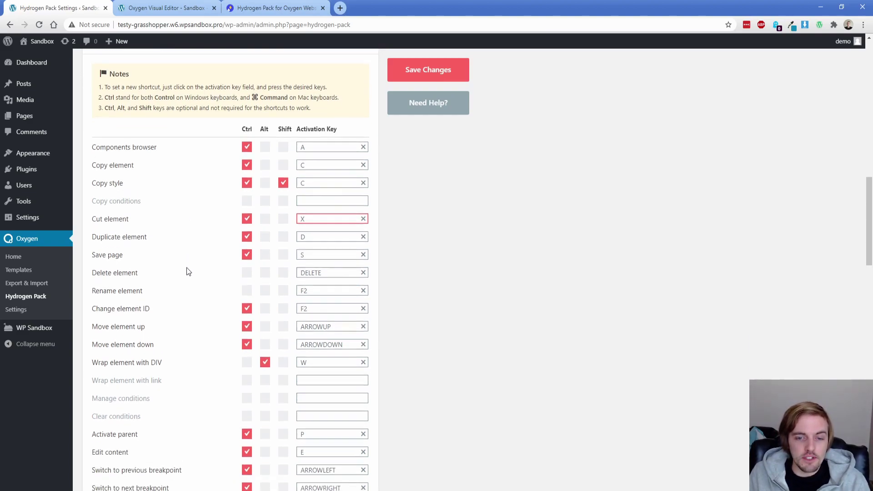
scroll(189, 273, down, 1)
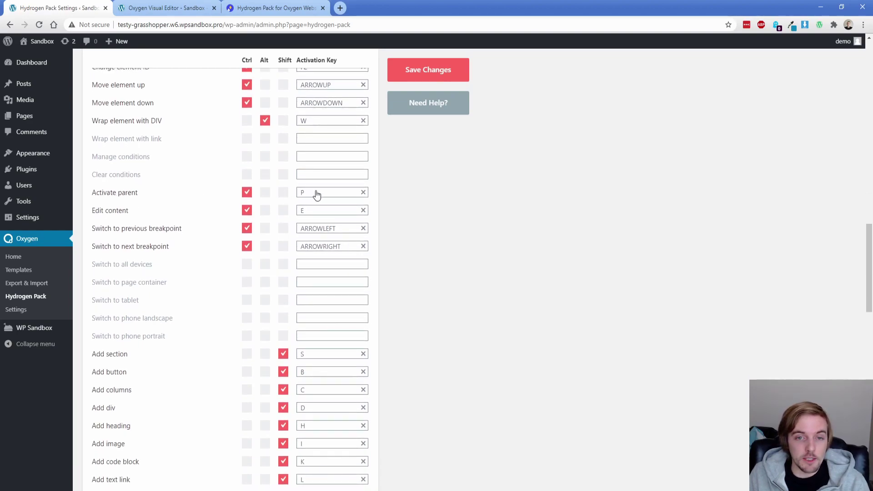
- In the Oxygen editor, drag the hello world code block into the first column (Div #26)
click(174, 9)
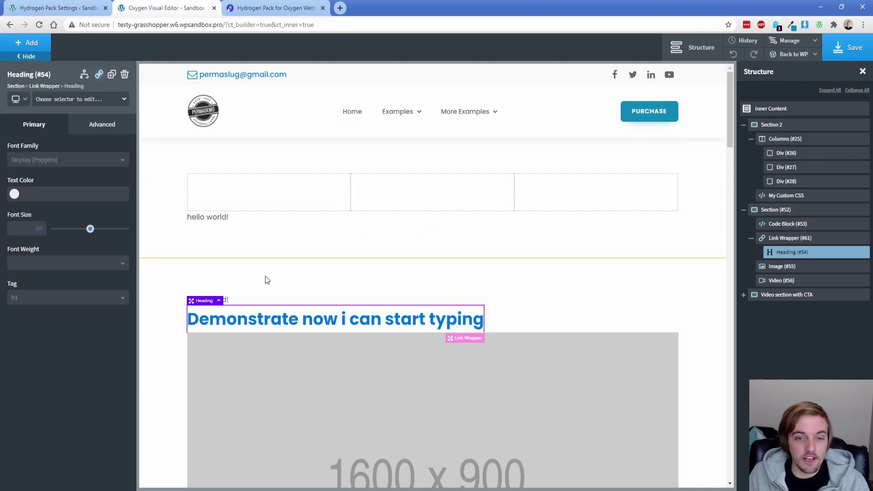
click(214, 217)
drag(214, 217, 261, 195)
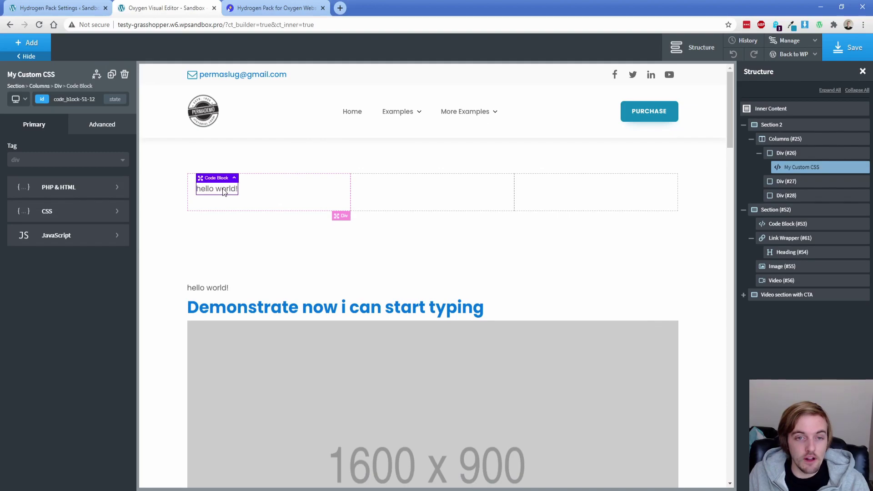
- Step the selection up from the code block through its div, Columns and Section 2, twice
click(224, 192)
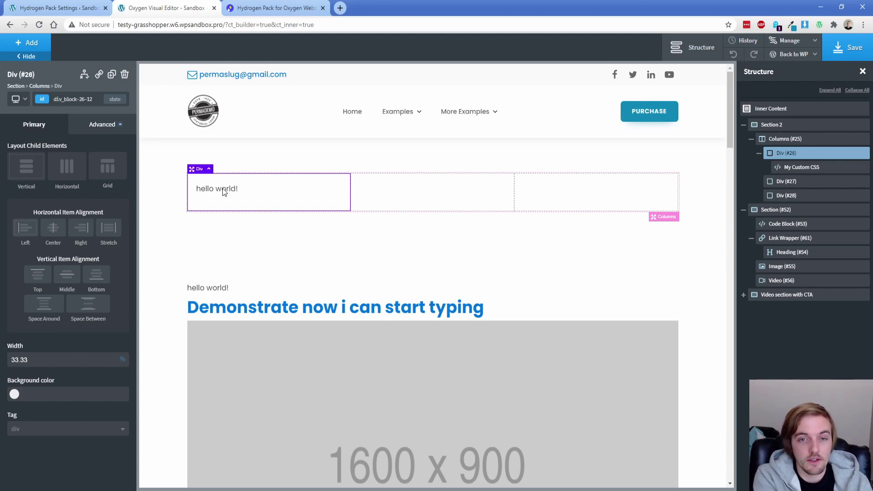
click(224, 192)
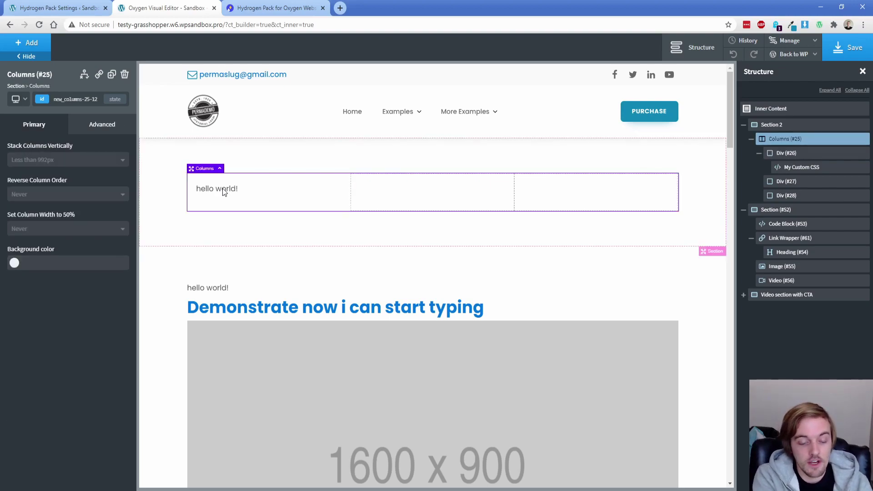
click(224, 192)
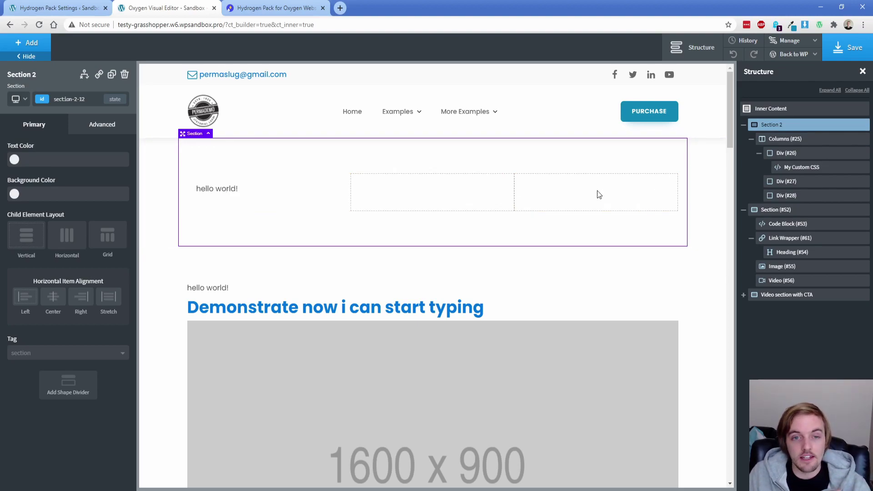
click(224, 193)
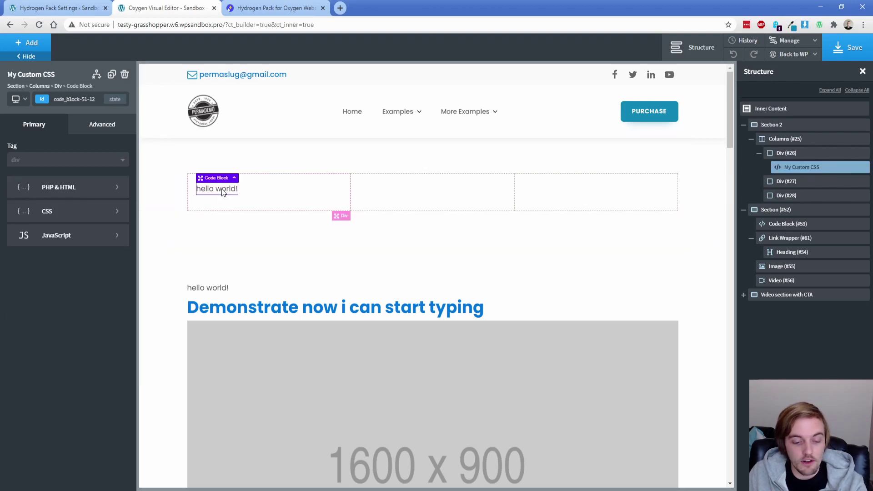
click(224, 193)
click(224, 193)
click(224, 193)
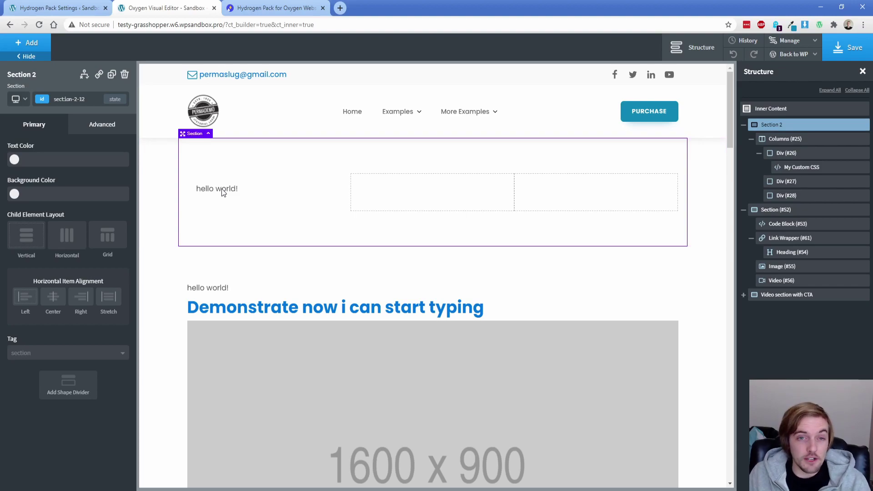
key(ctrl+shift+Tab)
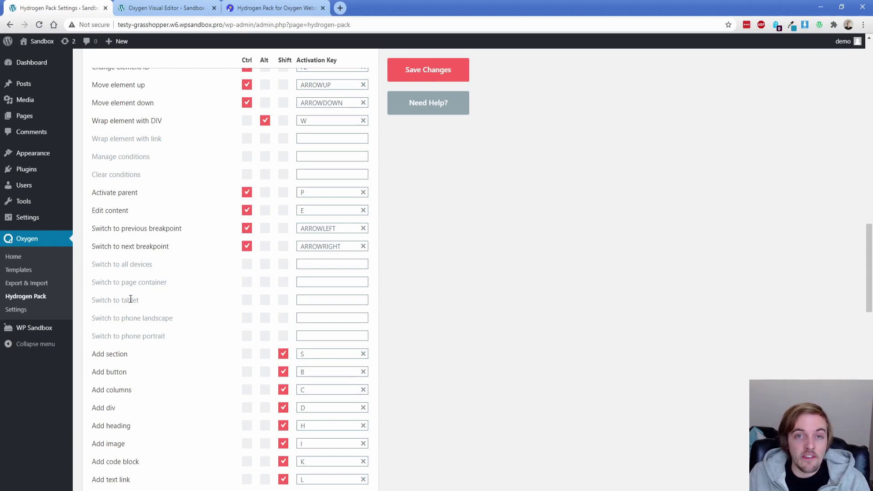
scroll(130, 302, down, 4)
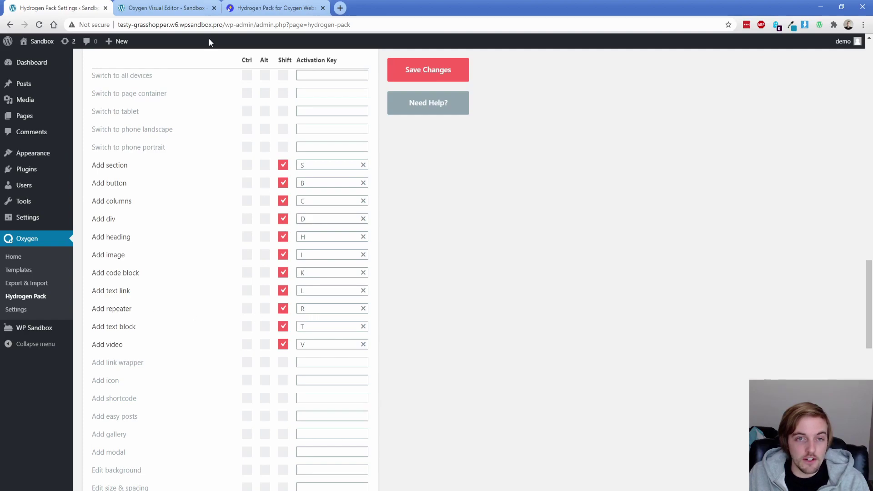
- Add a repeater below the hello world code block and an empty div in the middle column
click(170, 7)
click(217, 188)
key(ctrl+v)
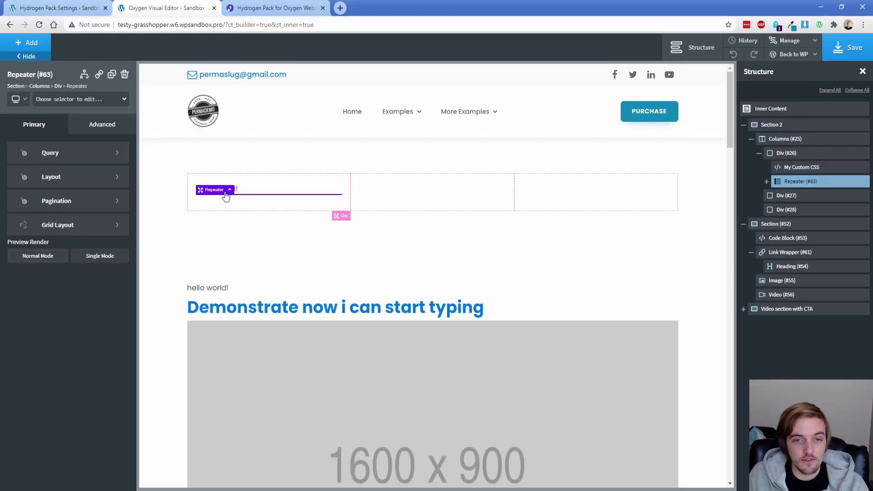
click(376, 204)
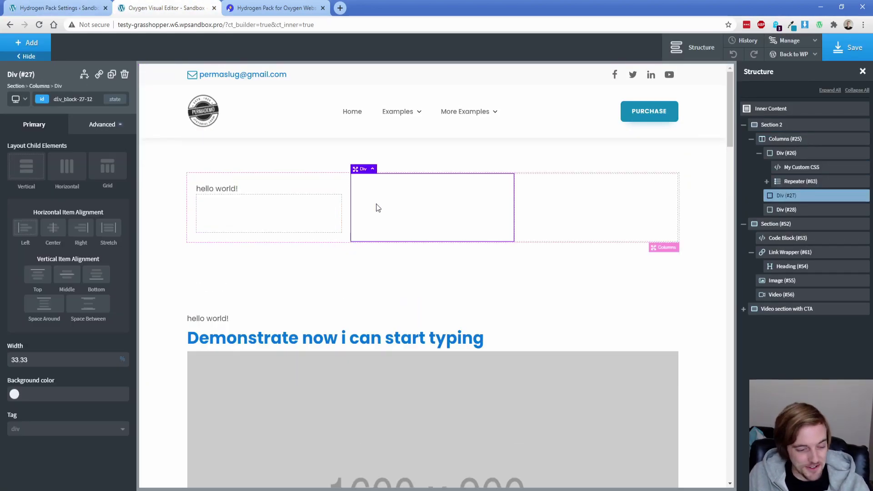
key(ctrl+v)
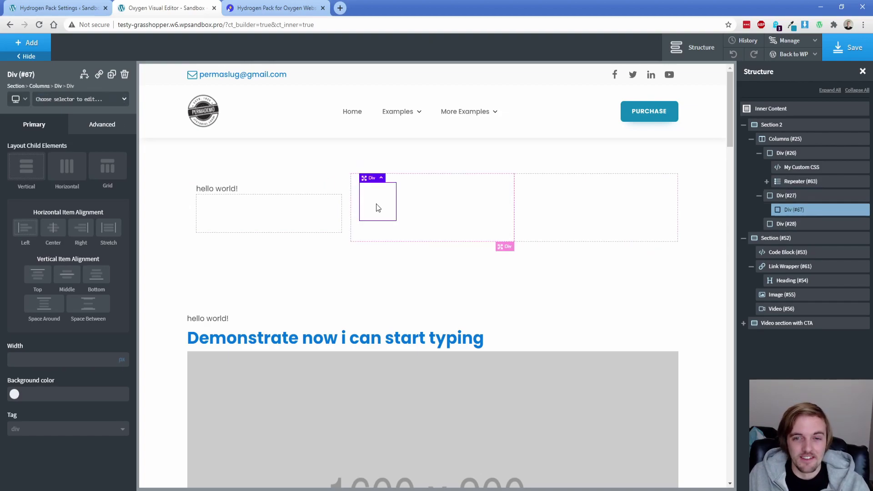
- Add text blocks to the middle column, then undo the extras so only one text block remains
click(64, 7)
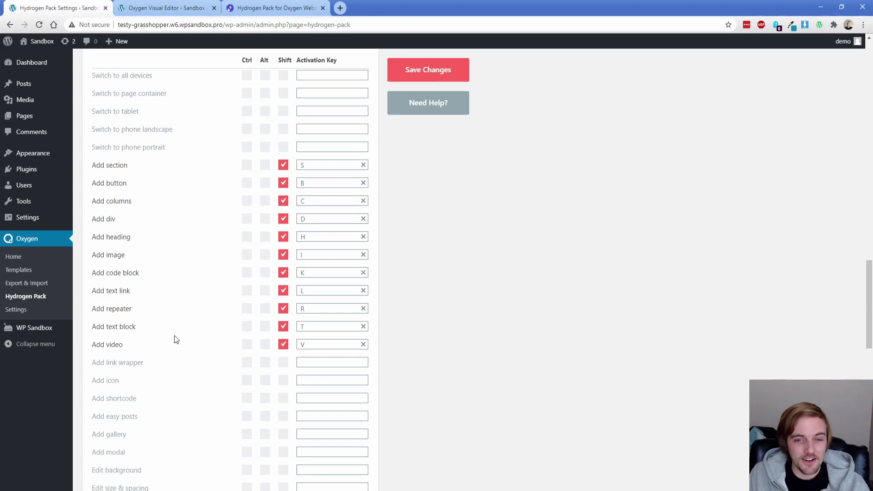
click(167, 8)
click(444, 210)
key(alt+t)
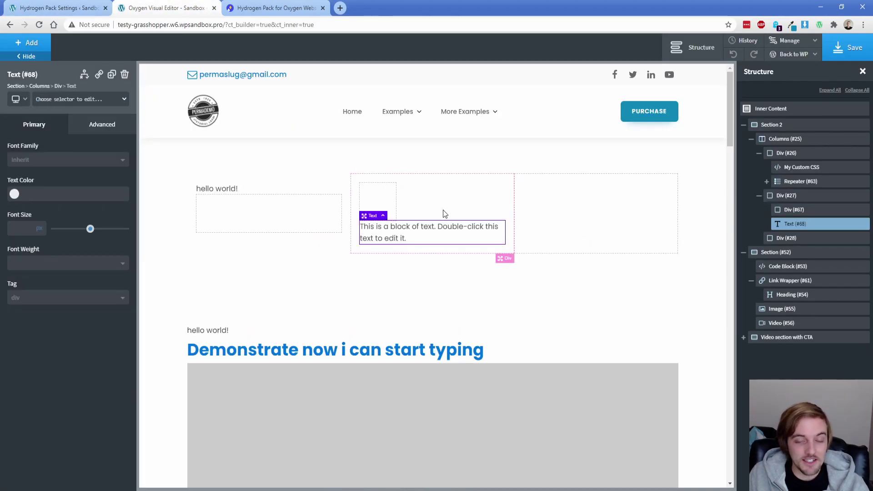
key(alt+t)
key(alt+t)
key(alt+t)
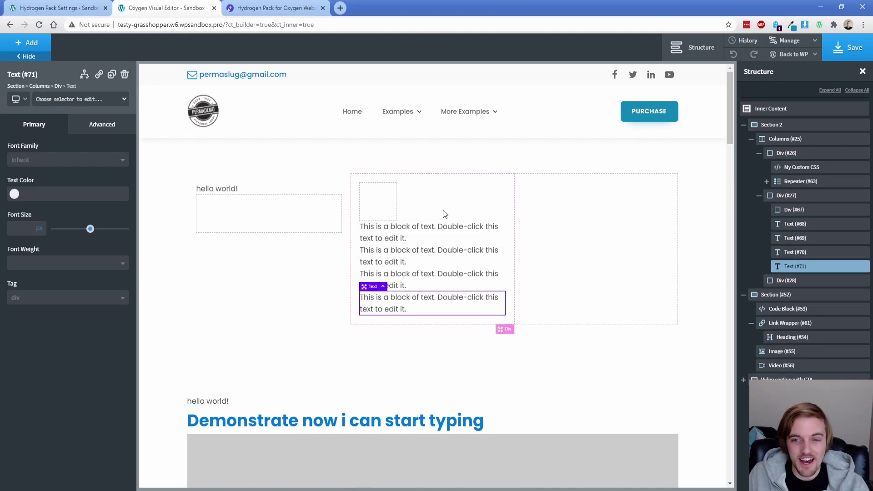
key(Delete)
key(Delete)
key(Delete)
click(438, 243)
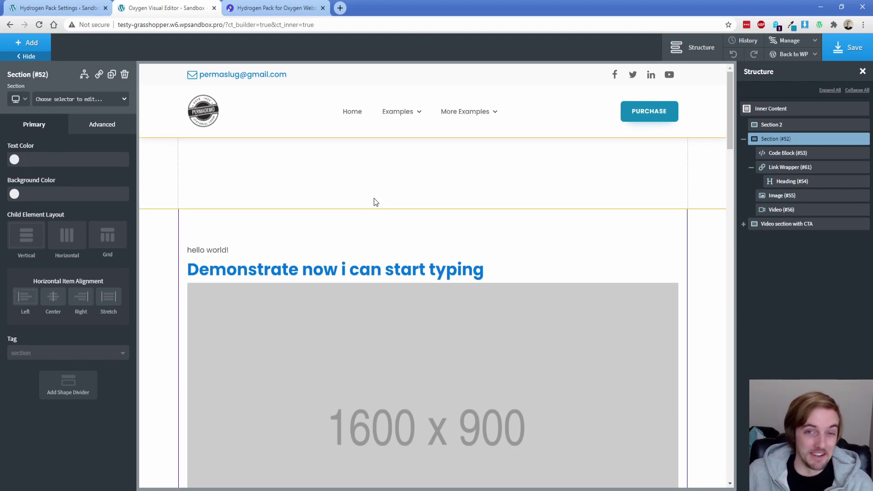
click(734, 54)
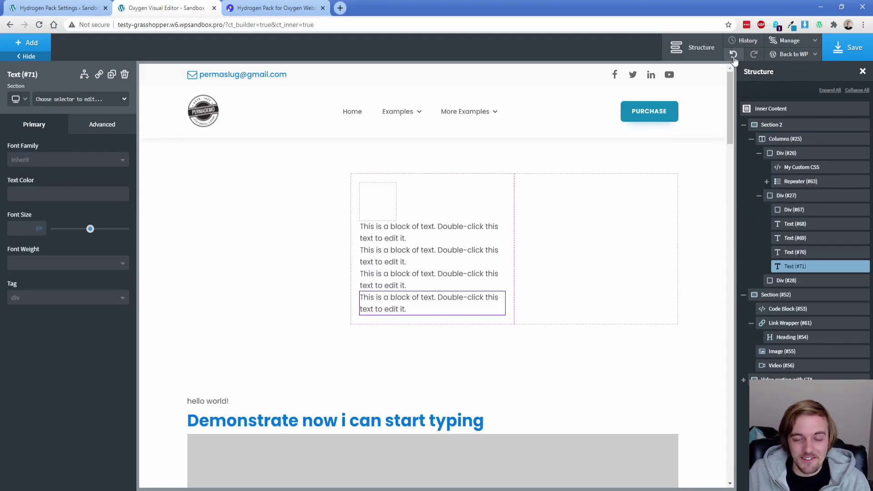
click(734, 55)
click(734, 54)
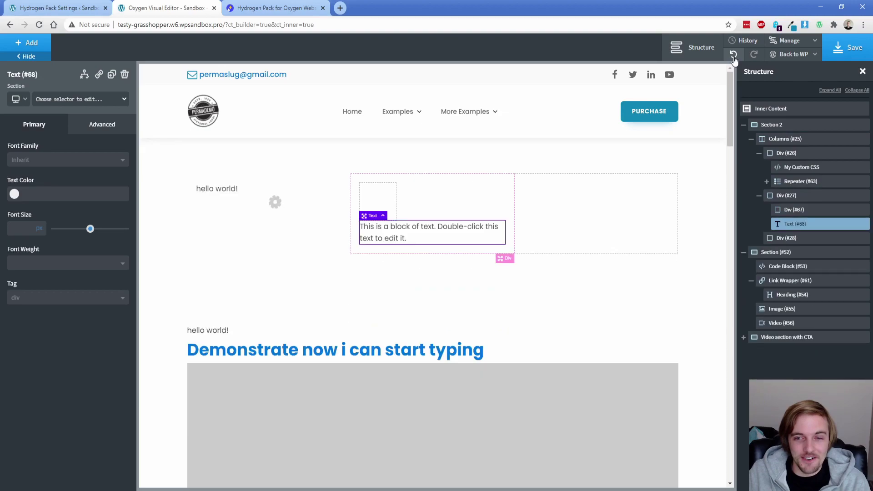
- Assign Alt+Shift+S to the Edit size & spacing shortcut and save the Hydrogen Pack settings
click(440, 200)
click(77, 8)
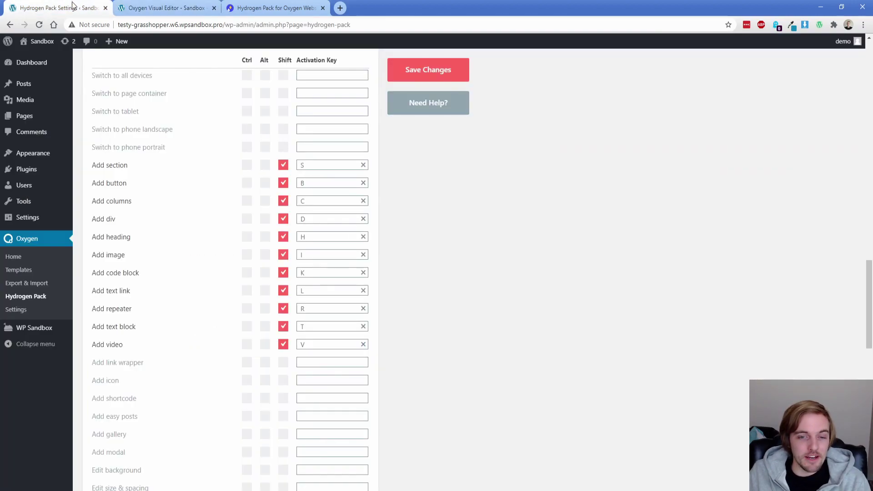
scroll(208, 252, down, 4)
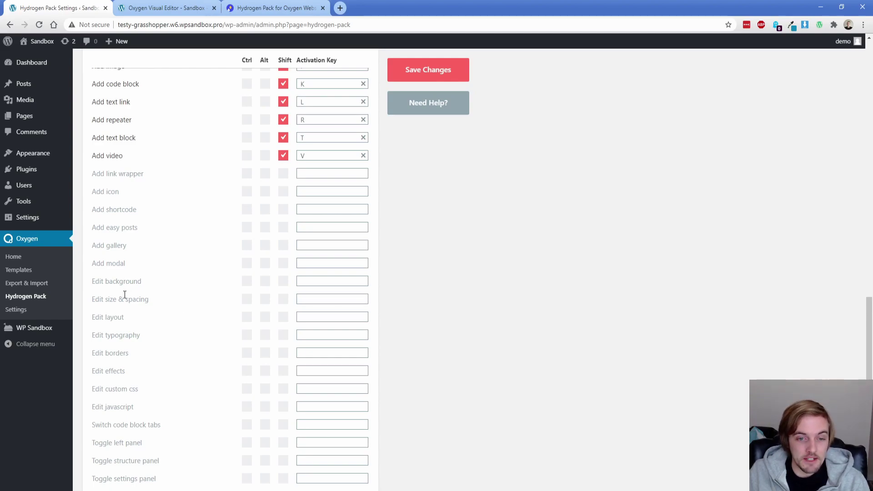
click(312, 303)
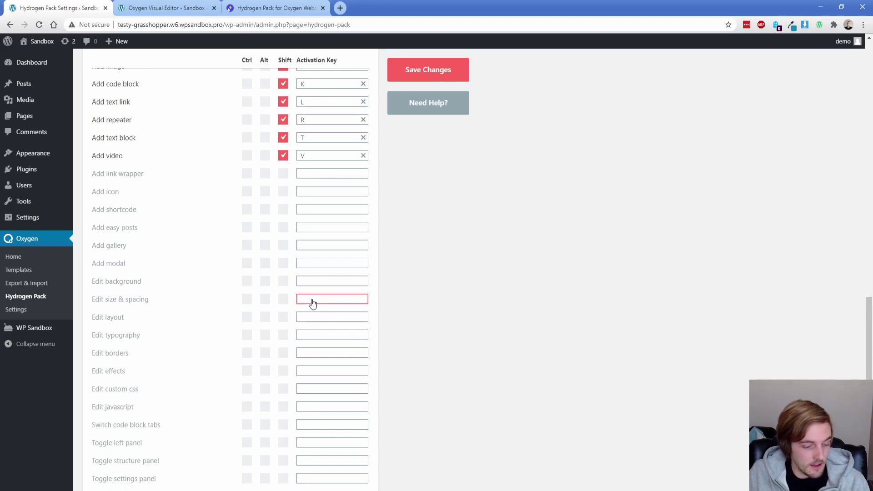
key(alt+shift+s)
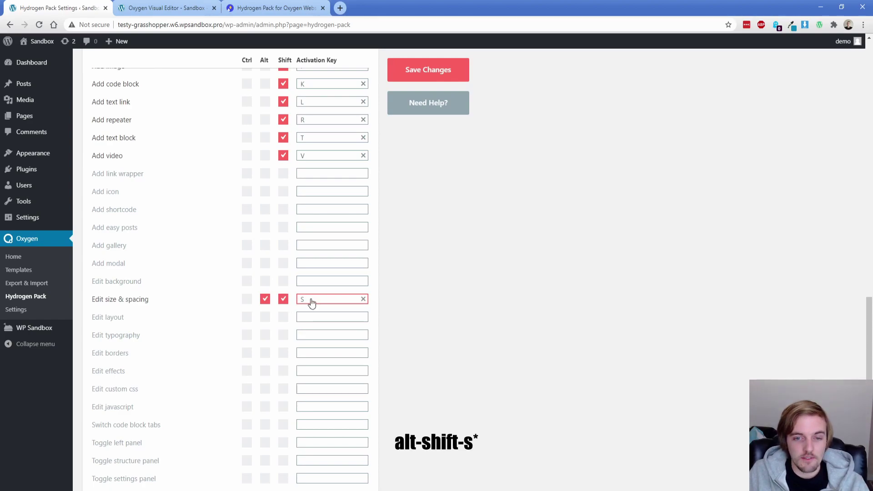
click(428, 73)
- Reload the Oxygen editor so the new shortcuts take effect
key(ctrl+Tab)
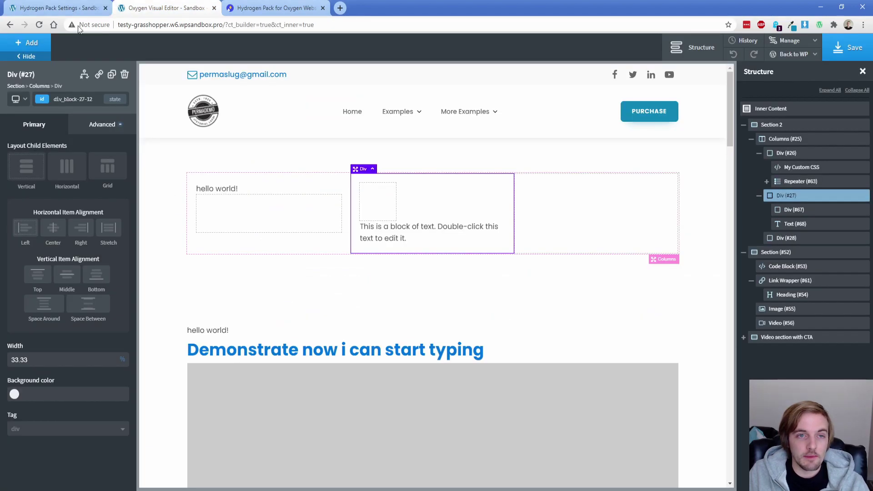
key(ctrl+r)
click(489, 97)
- Give the first laptop image a 25 px margin and open the second image's spacing settings
click(310, 220)
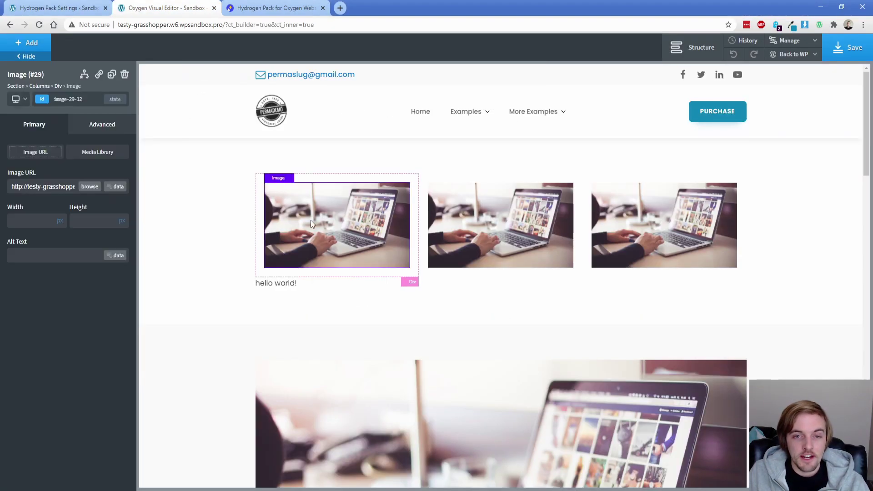
key(alt+s)
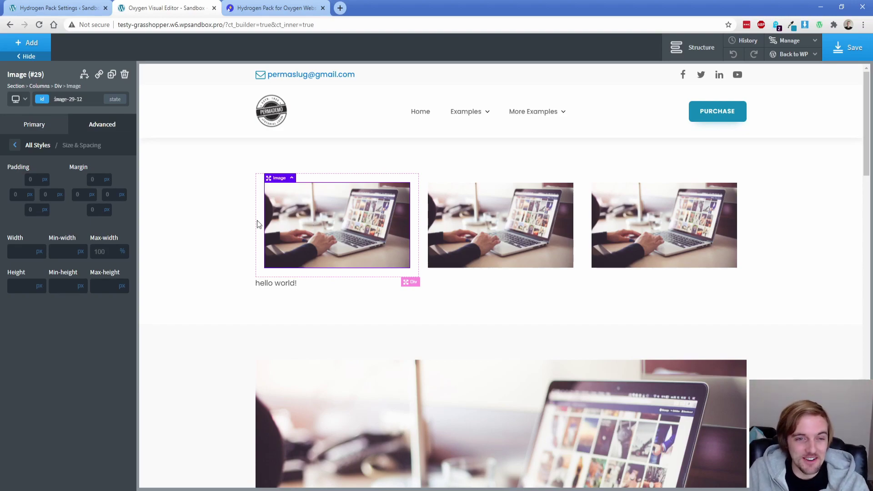
click(93, 179)
text(25)
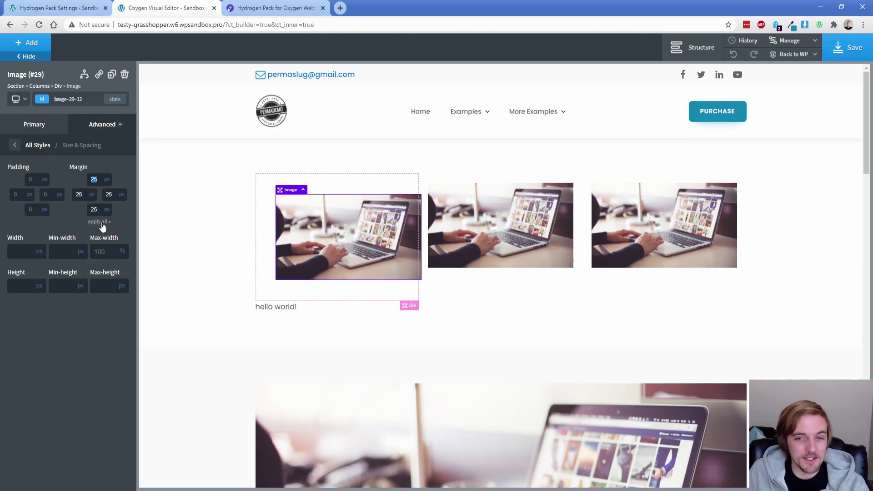
click(521, 243)
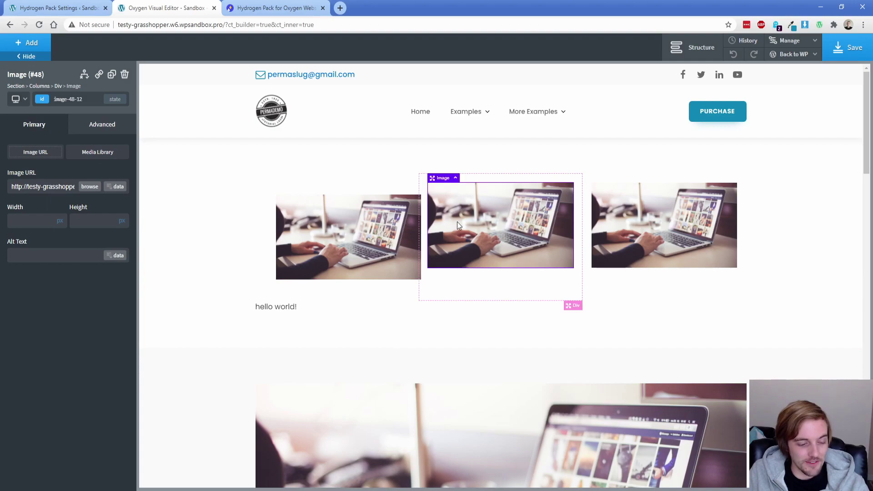
key(alt+s)
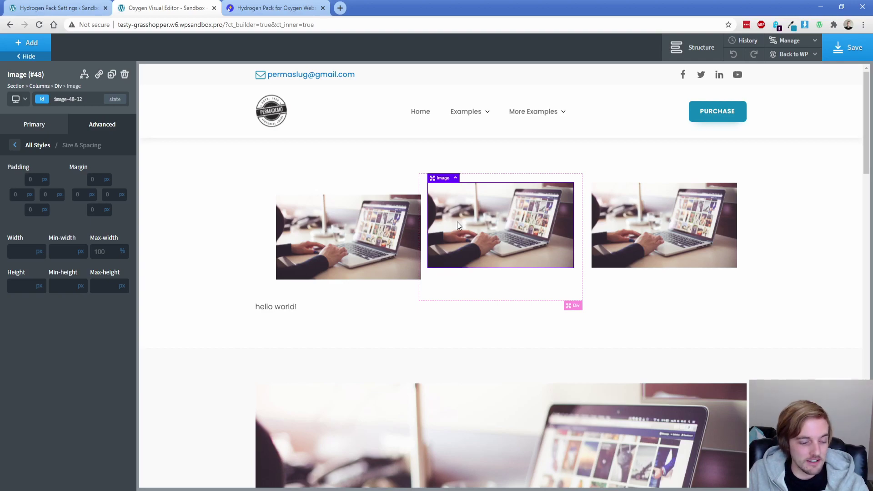
- Scroll to Edit effects and record Alt+Shift+E as its activation key
click(57, 8)
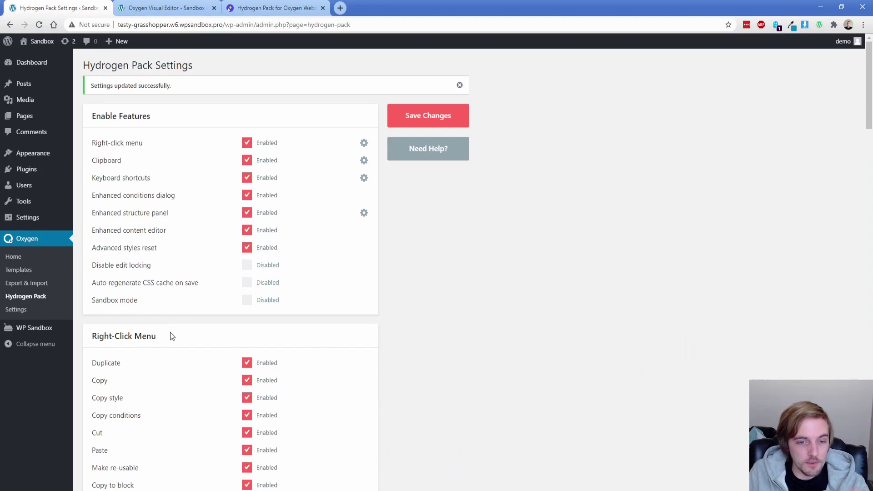
scroll(171, 332, down, 10)
scroll(170, 329, down, 15)
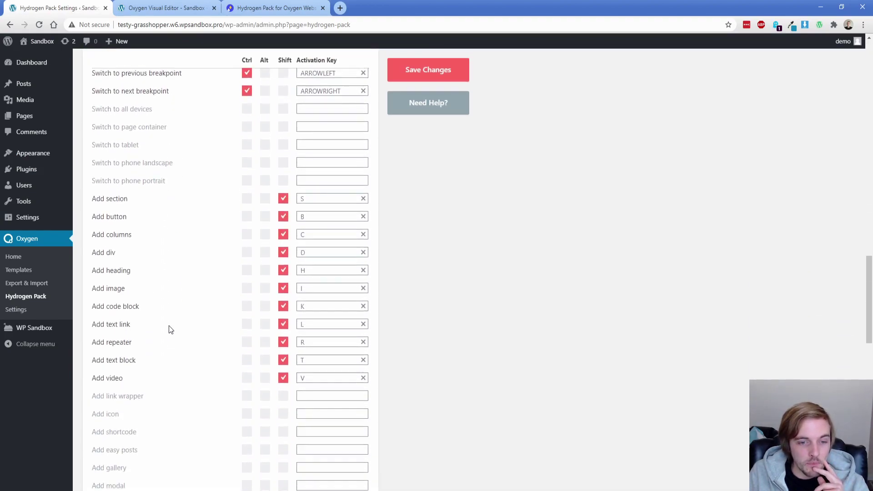
scroll(167, 329, down, 2)
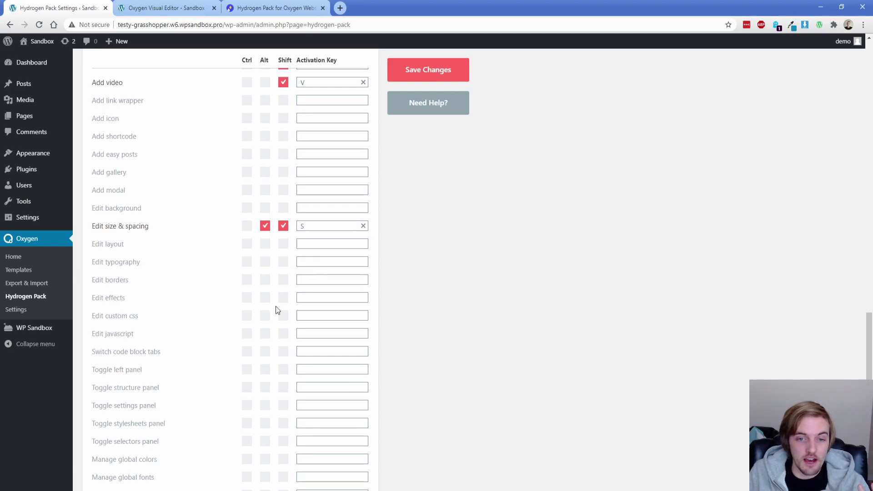
click(309, 300)
key(alt+shift+e)
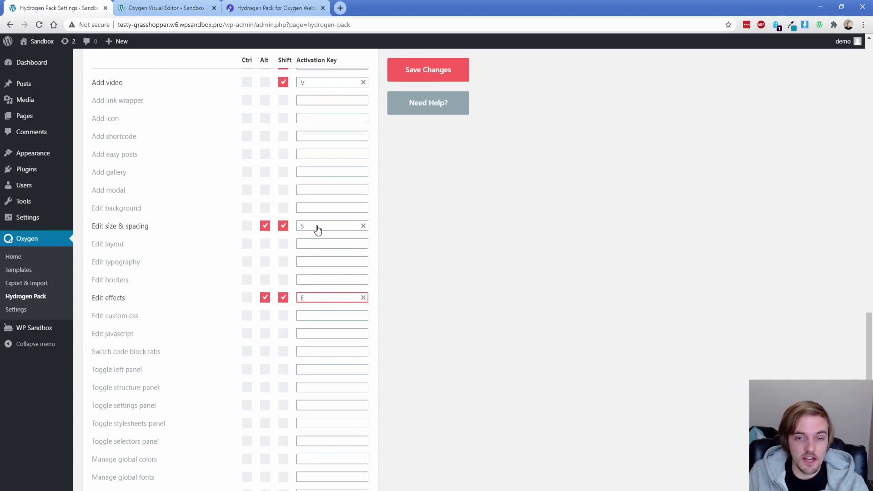
click(195, 8)
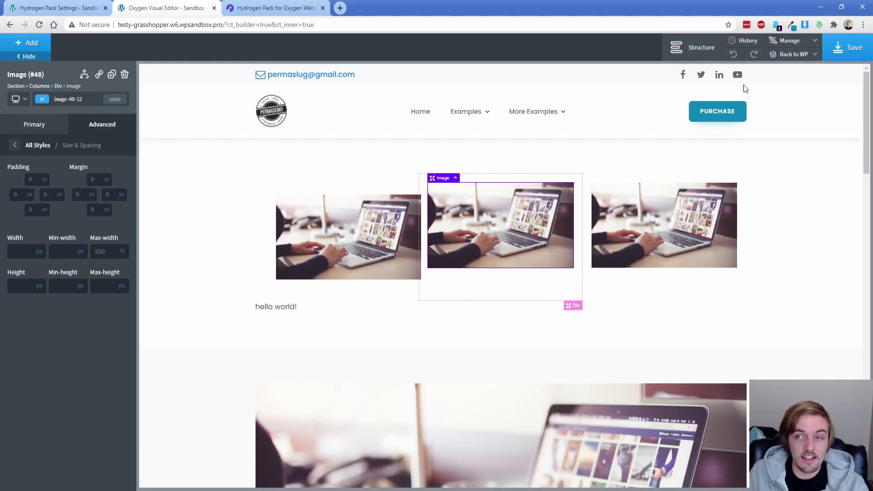
- Save the page and open the effects settings of the first and second laptop images
click(843, 56)
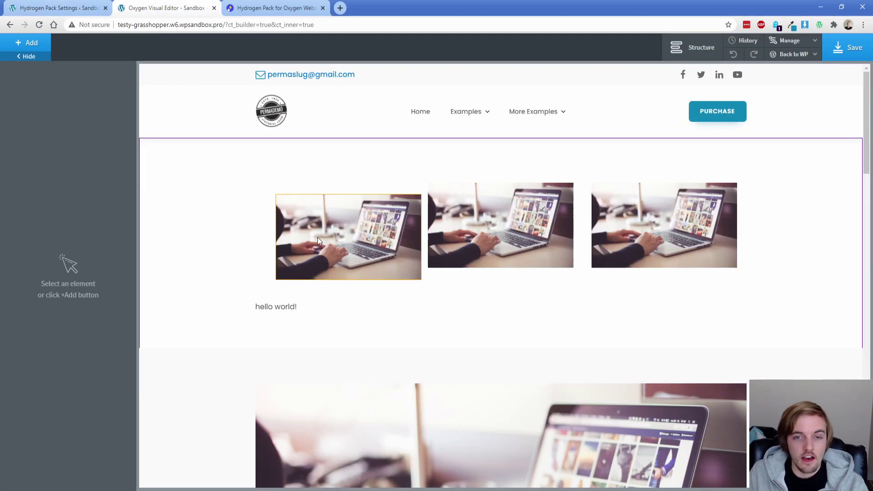
click(318, 241)
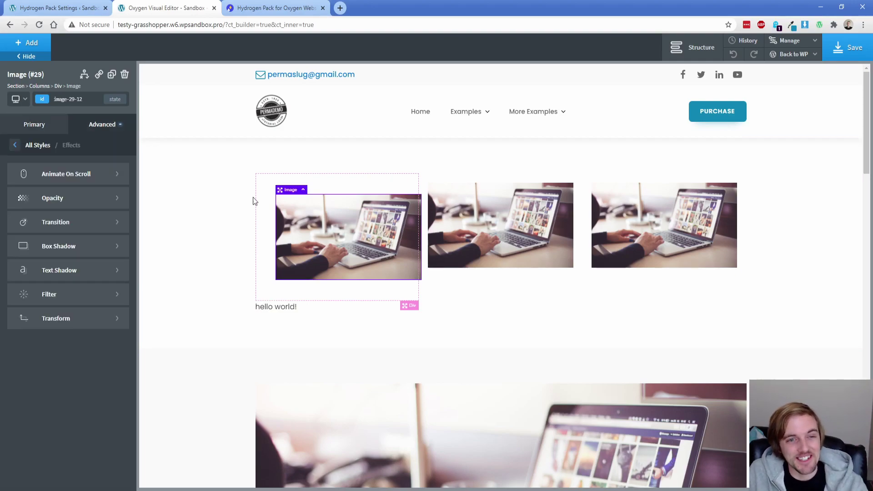
click(98, 127)
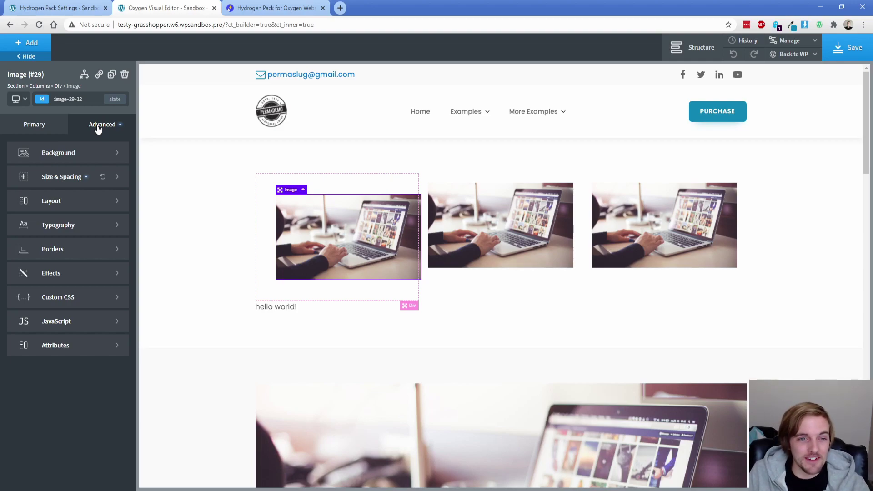
click(73, 277)
click(458, 237)
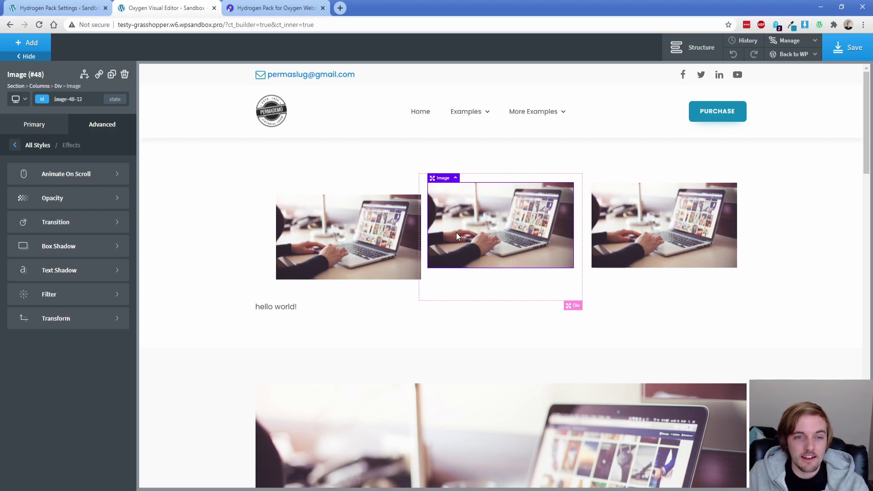
click(86, 6)
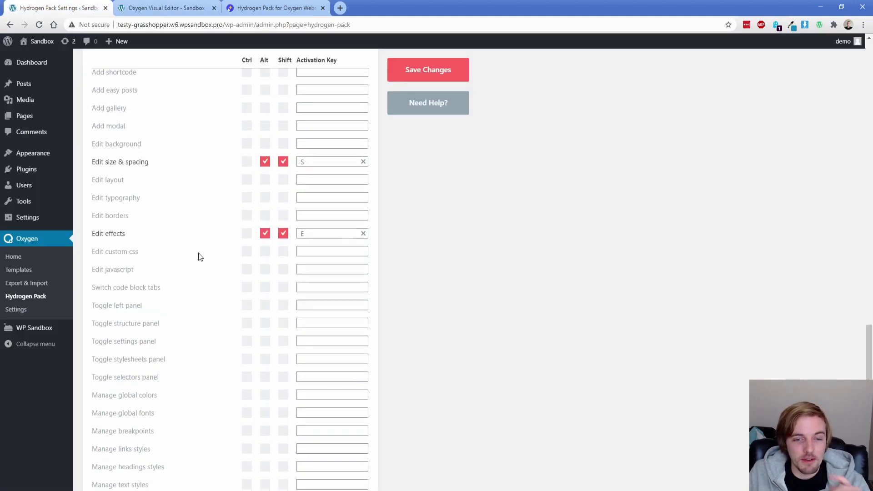
- Scroll down the shortcut list and select the Go to frontend activation key field
scroll(198, 252, down, 2)
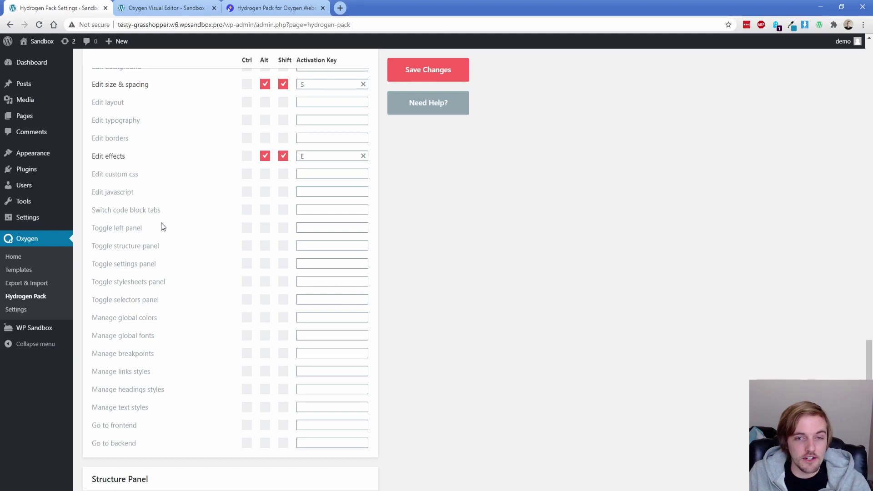
scroll(224, 283, down, 1)
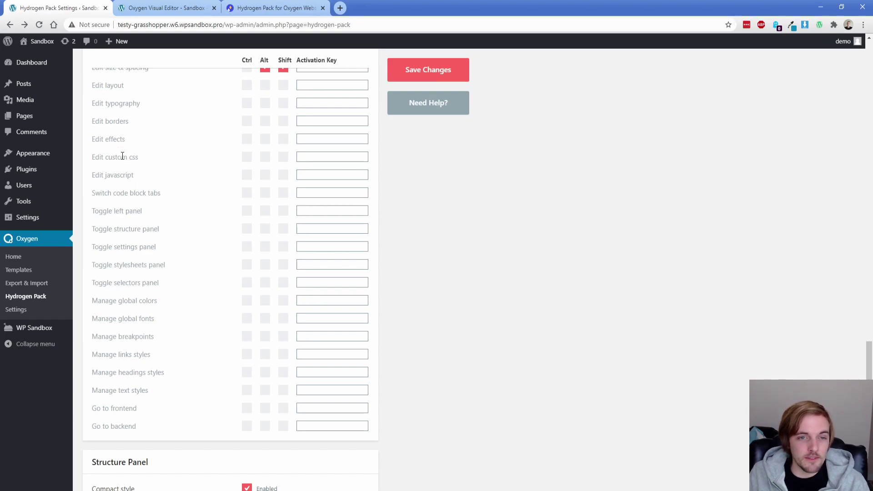
triple_click(122, 234)
click(179, 246)
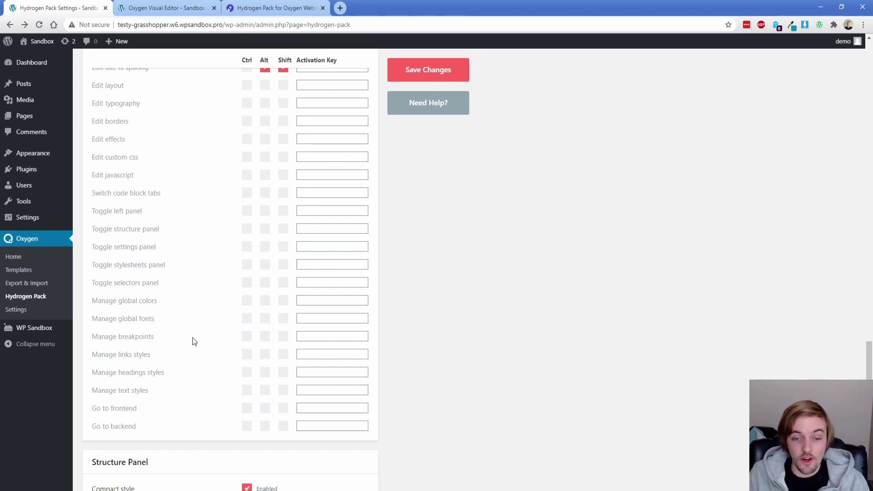
click(311, 412)
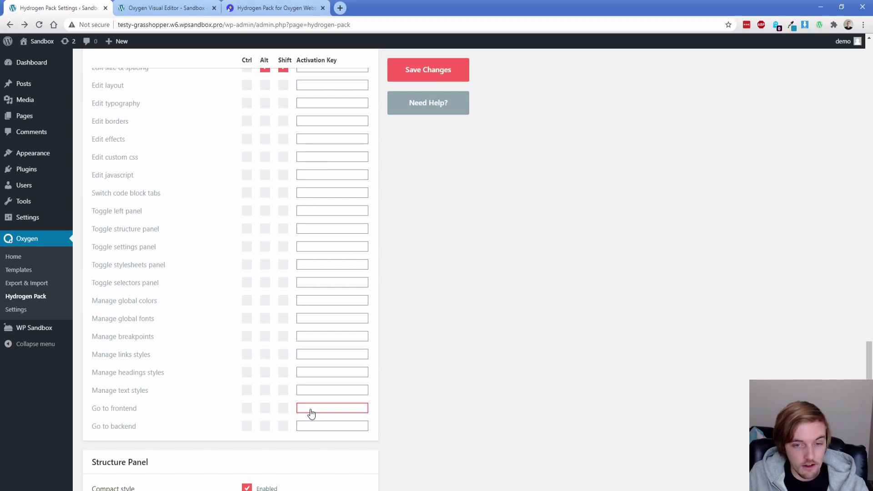
- Save Alt+Shift+T as the Go to frontend shortcut and use it to open the live page from the Oxygen editor
key(alt+shift+t)
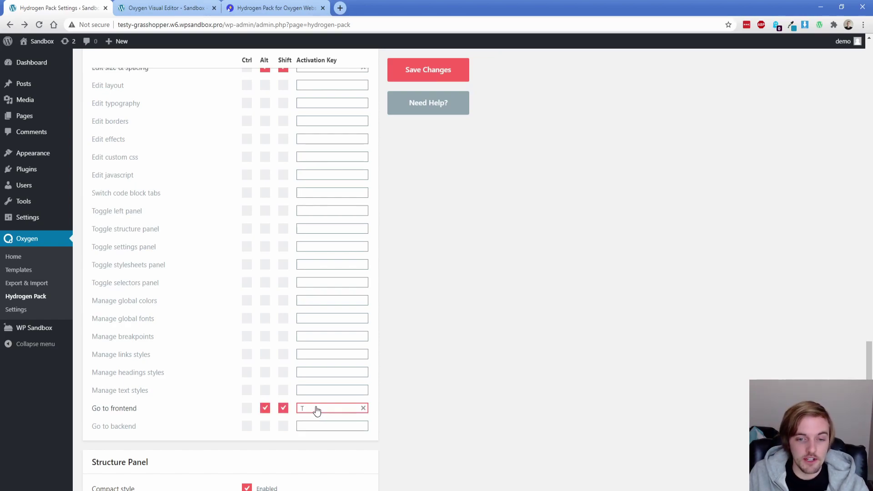
click(419, 74)
key(ctrl+Tab)
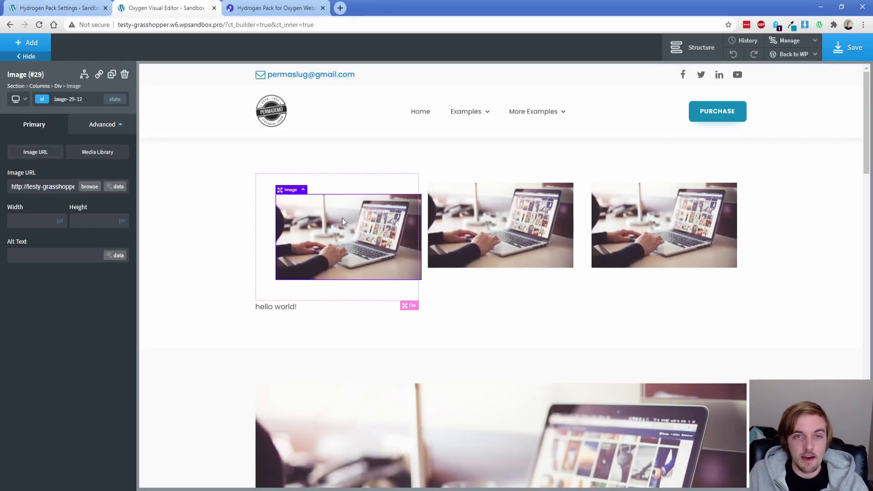
key(alt+shift+t)
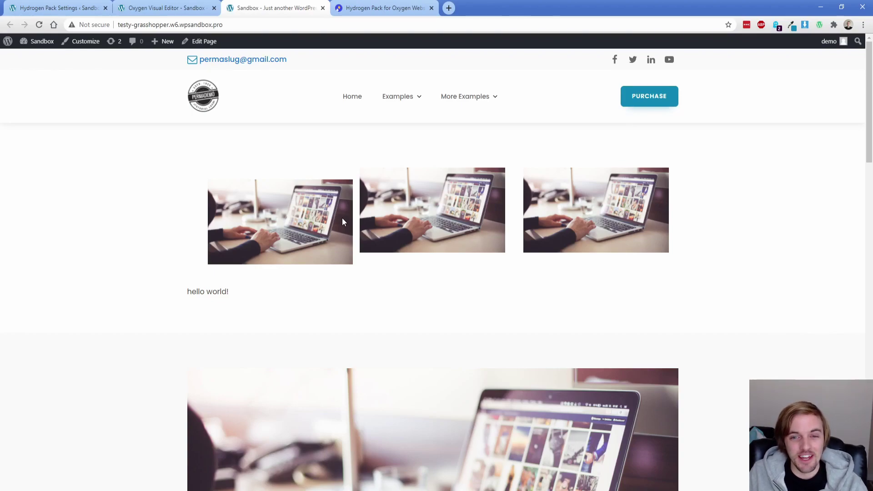
key(ctrl+shift+Tab)
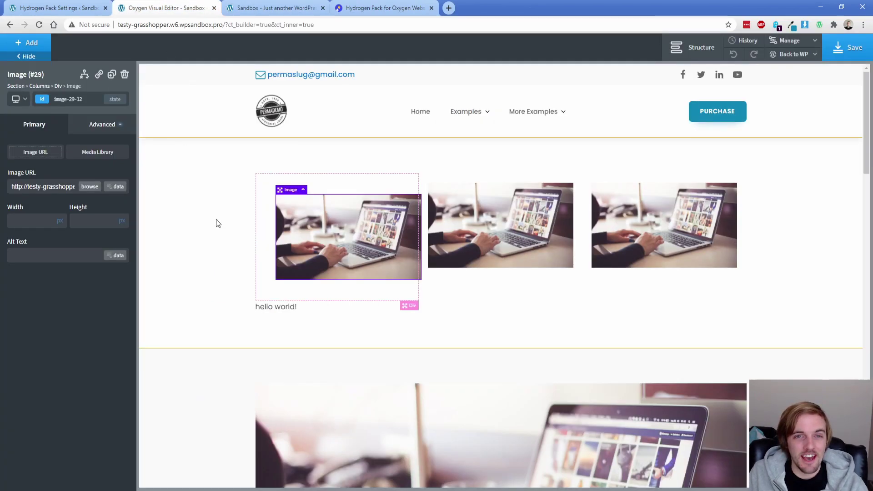
key(alt+shift+t)
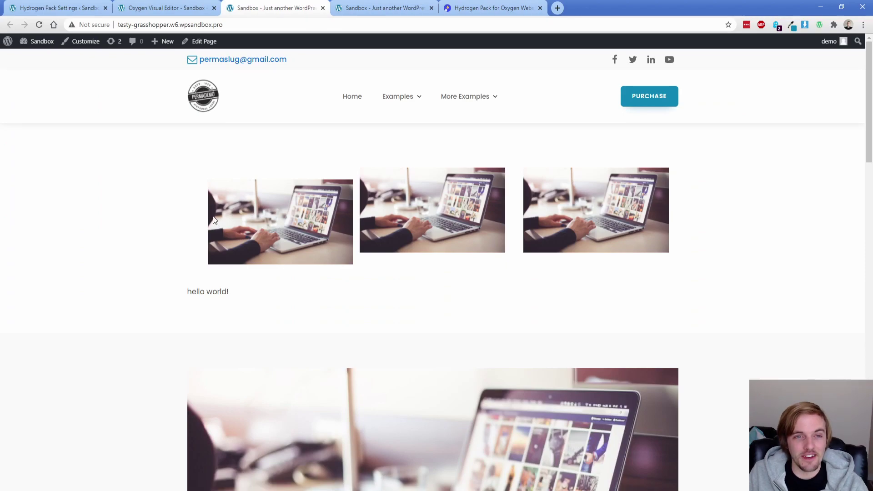
key(ctrl+1)
- Record Alt+Shift+R in the Go to backend Activation Key field
scroll(185, 316, down, 20)
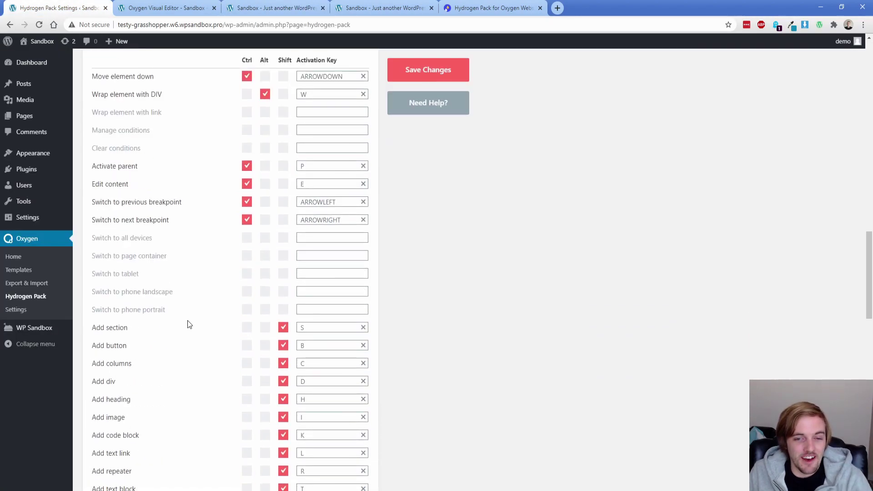
scroll(187, 325, down, 15)
scroll(186, 326, down, 3)
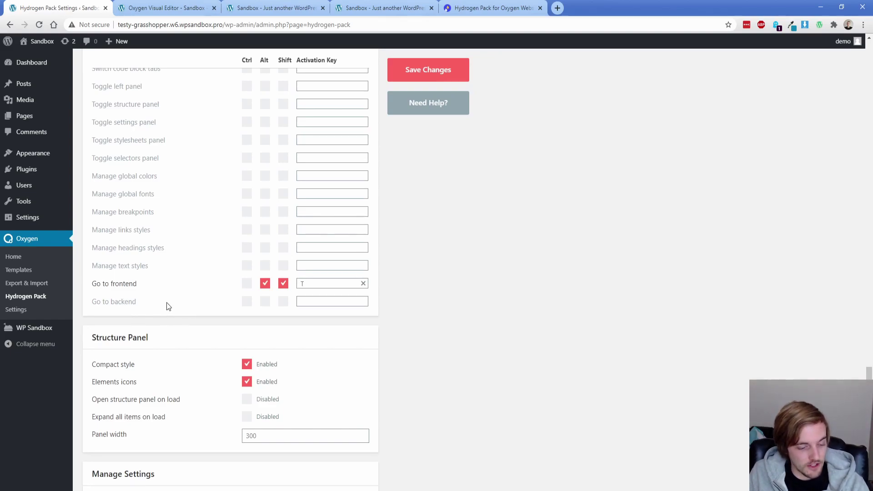
click(306, 302)
key(alt+shift+r)
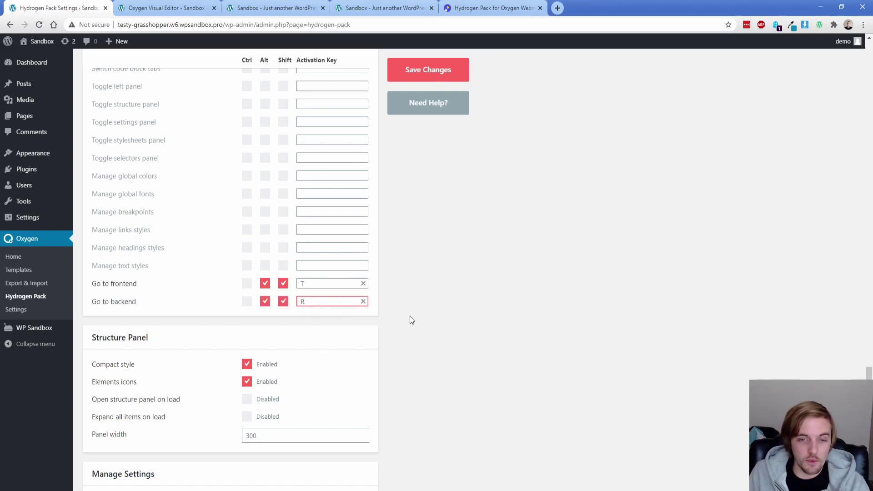
click(410, 315)
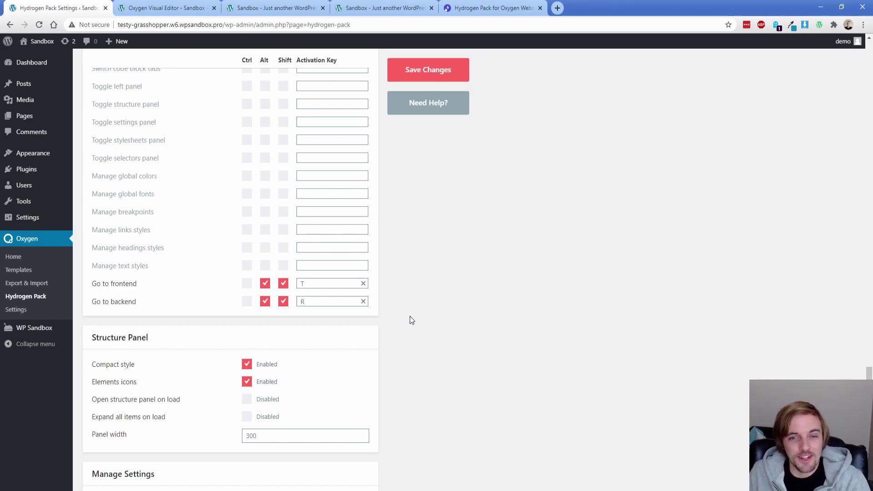
- Enable opening the structure panel and expanding all its items on load
scroll(410, 320, down, 3)
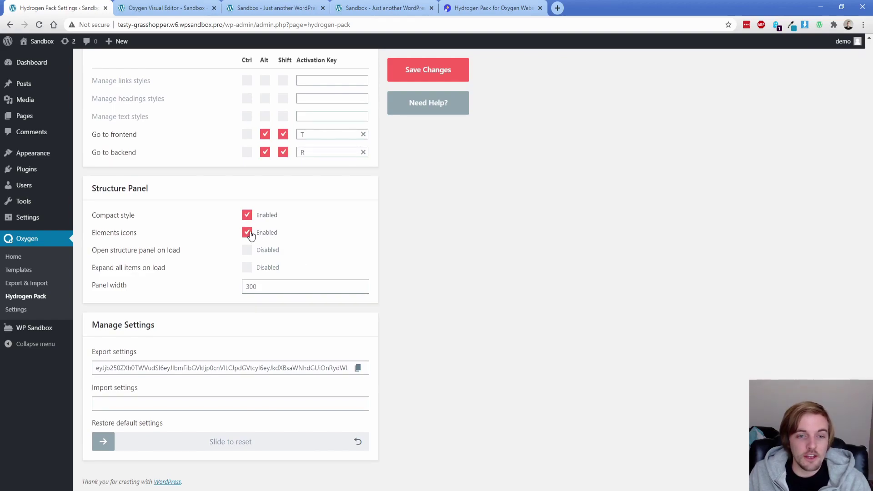
click(248, 251)
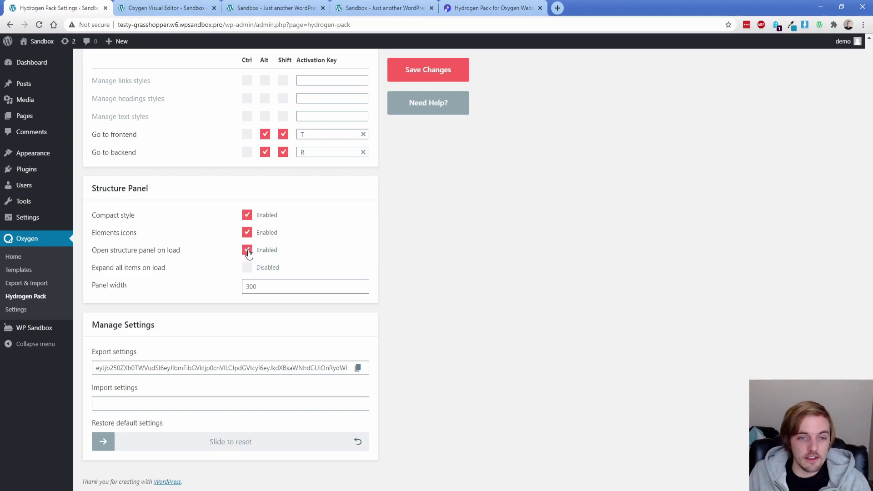
click(246, 271)
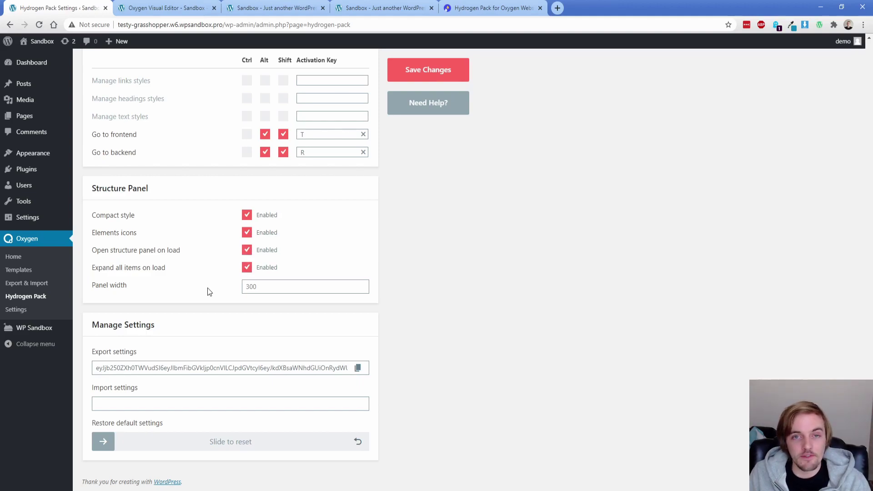
- Set the structure panel width to 400 after 200 is rejected, and save the settings
click(273, 287)
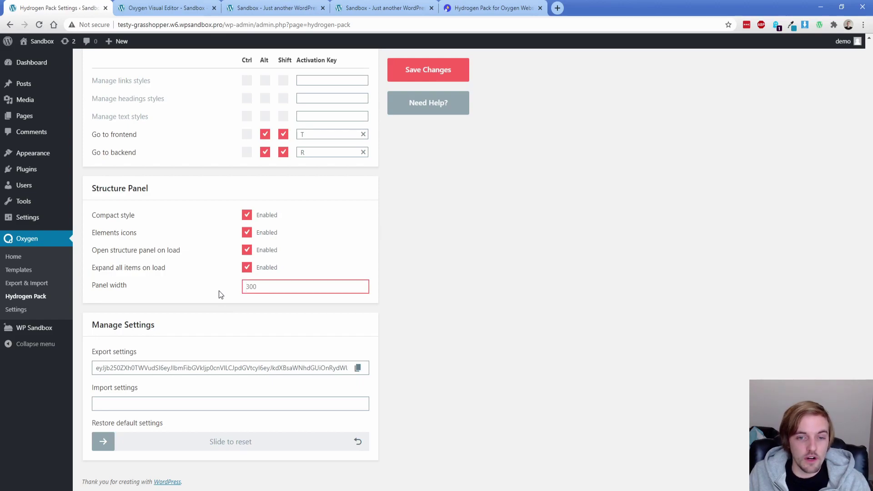
text(200)
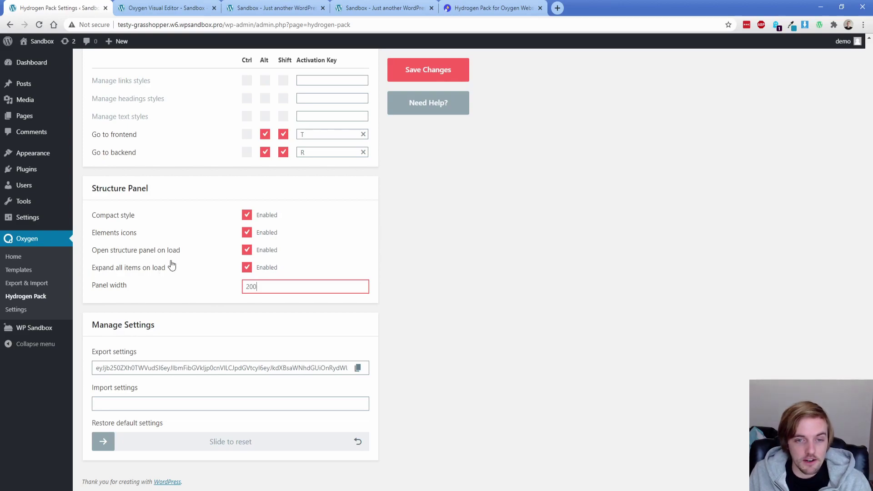
click(427, 75)
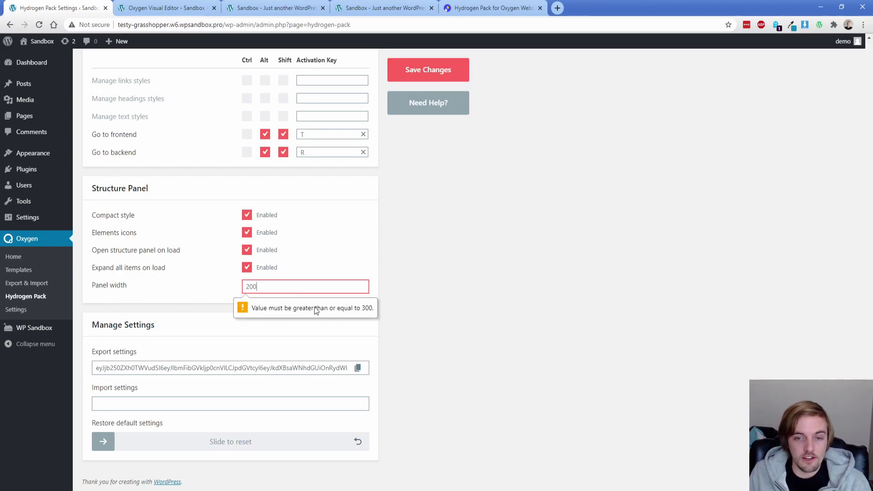
double_click(252, 286)
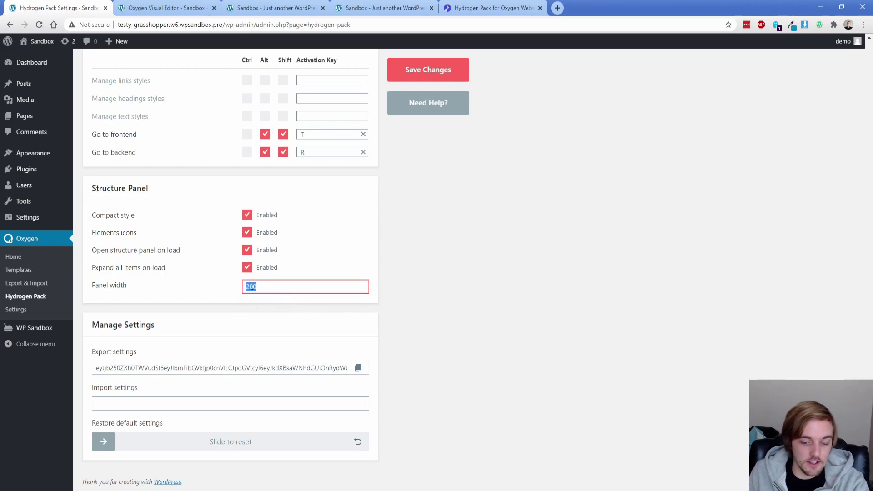
text(400)
click(423, 74)
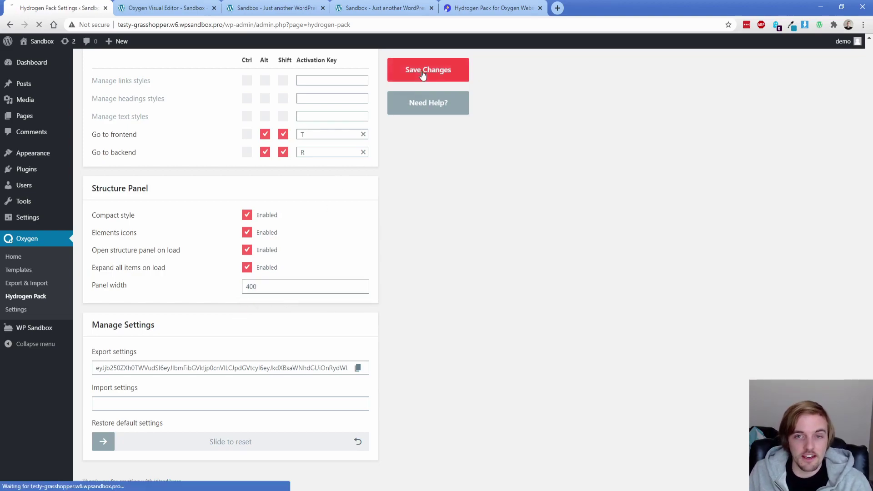
key(ctrl+Tab)
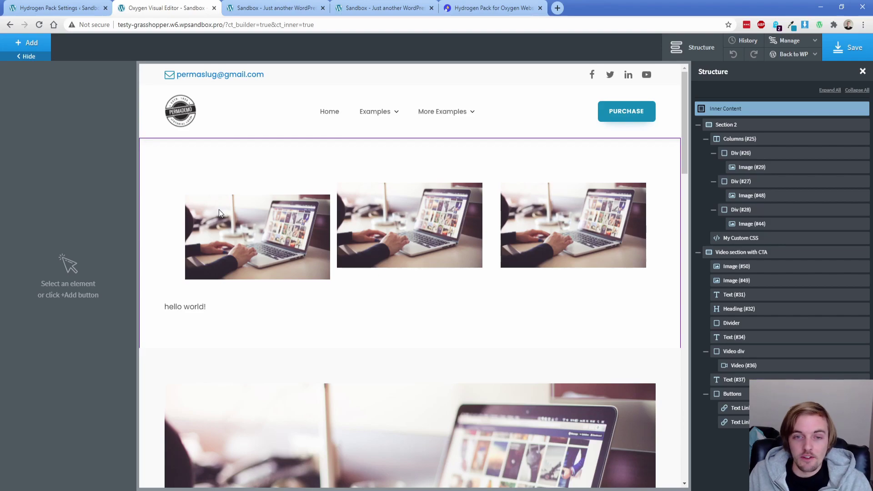
- Close the reloaded Structure panel after reviewing it
click(692, 56)
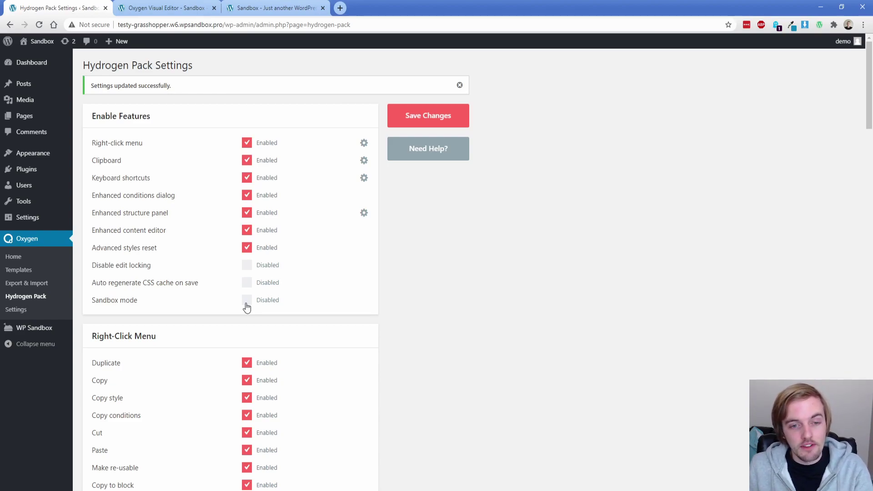
- Turn on Sandbox mode in the Hydrogen Pack settings and save it
click(247, 305)
click(413, 115)
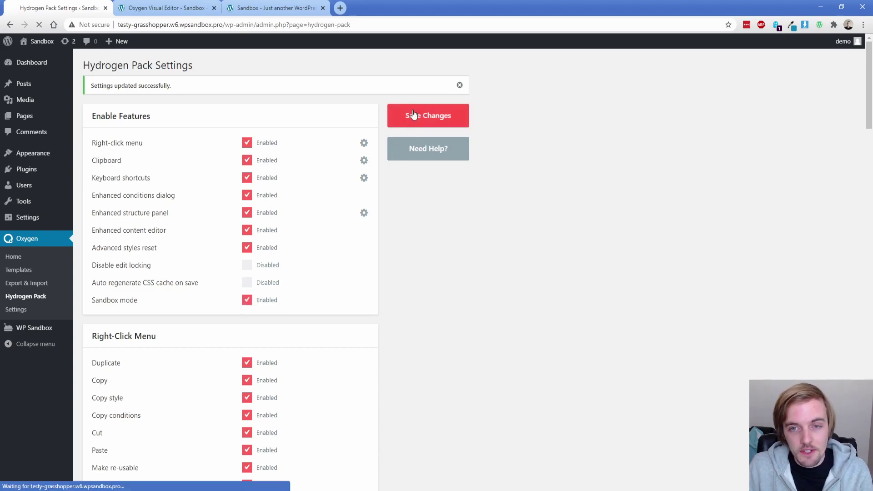
key(ctrl+Tab)
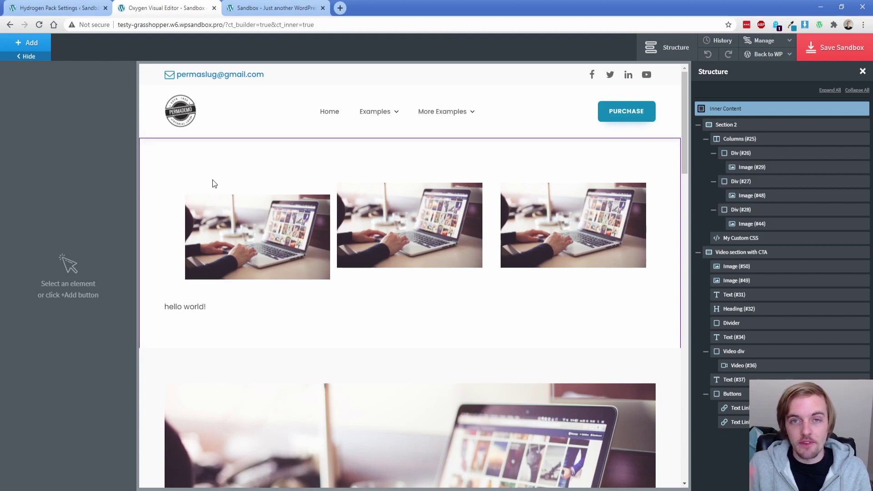
- Delete Section 2 and the Video section with CTA from the page
click(210, 166)
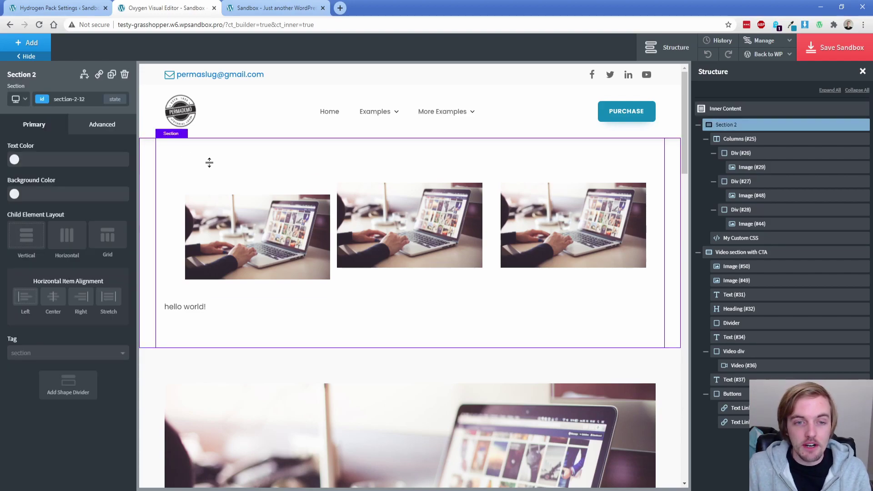
click(124, 78)
click(148, 208)
- Insert the Atomic design set's Icons 3x1 Boxed section and save the page to the sandbox
click(124, 78)
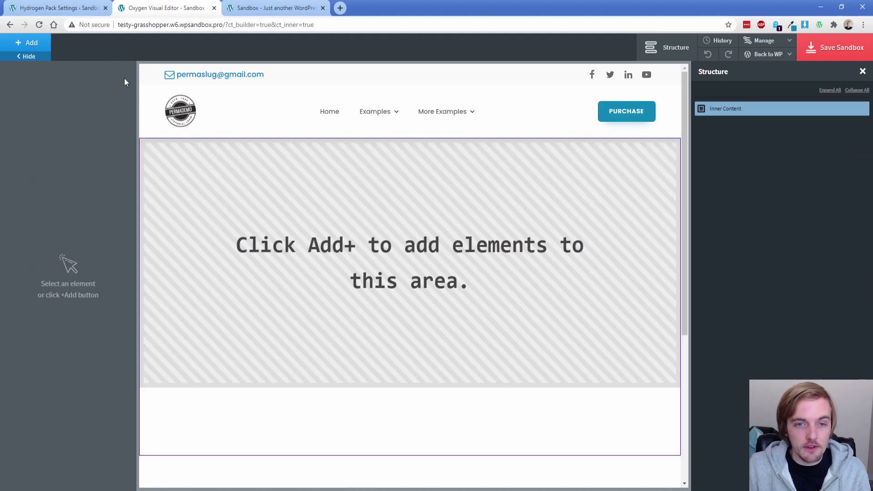
click(31, 43)
click(79, 459)
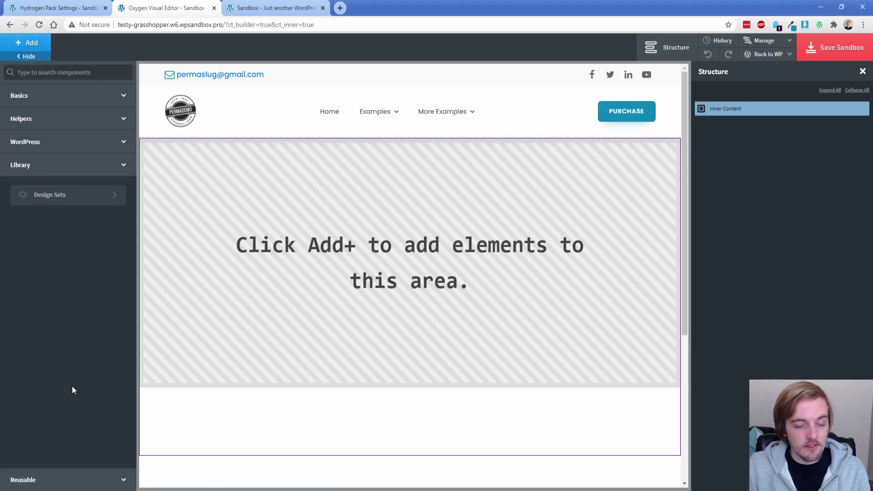
click(58, 198)
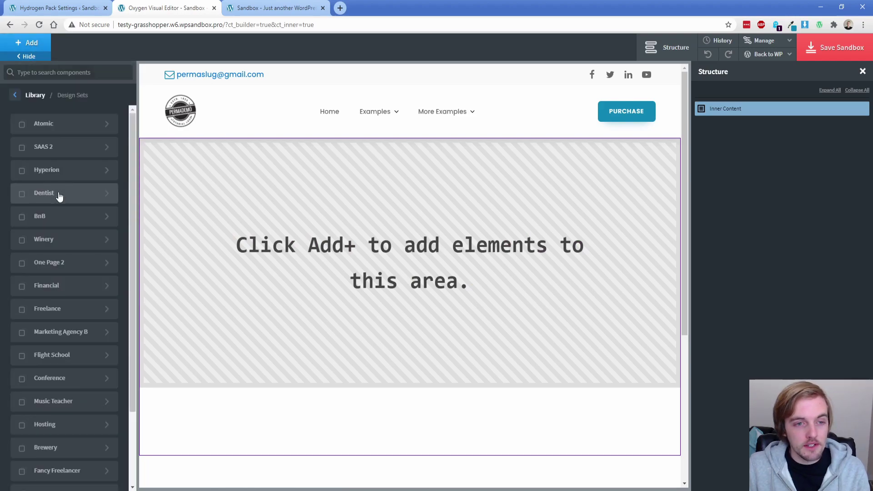
click(59, 137)
click(58, 154)
click(184, 219)
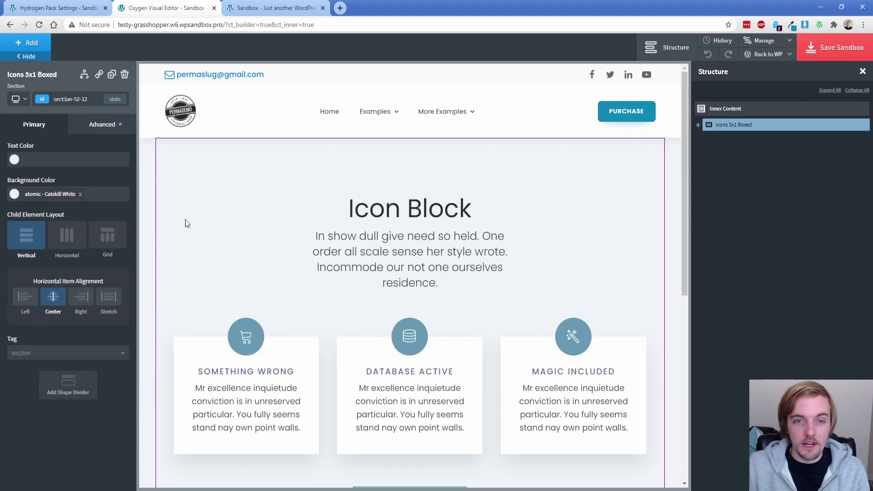
click(817, 48)
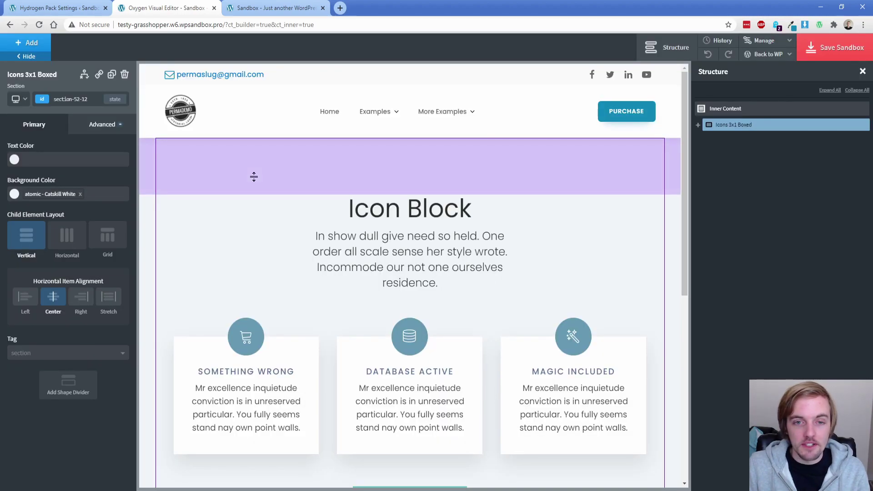
- Copy the Sandbox link from the Sandbox Mode settings and bring up the site's front page
click(57, 8)
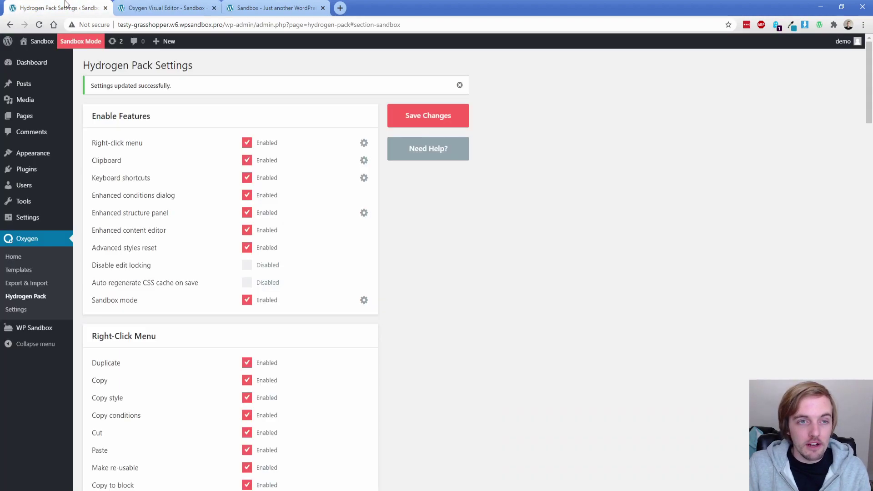
scroll(77, 153, down, 20)
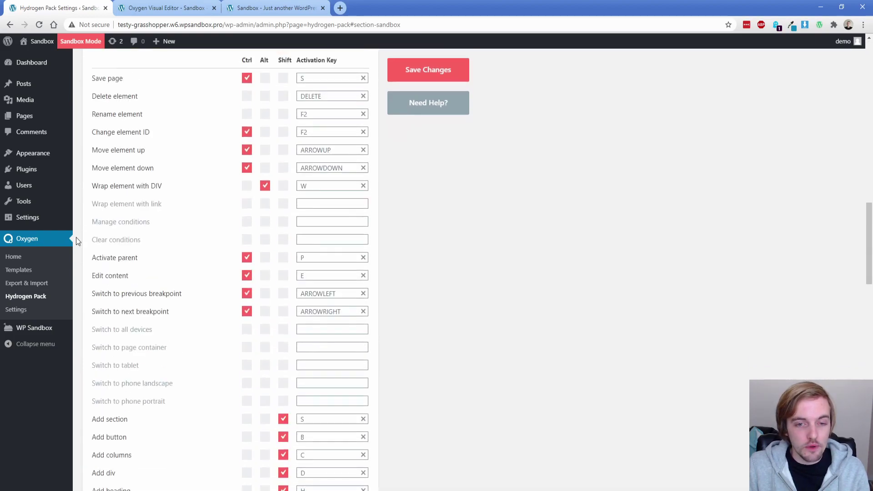
scroll(76, 241, down, 12)
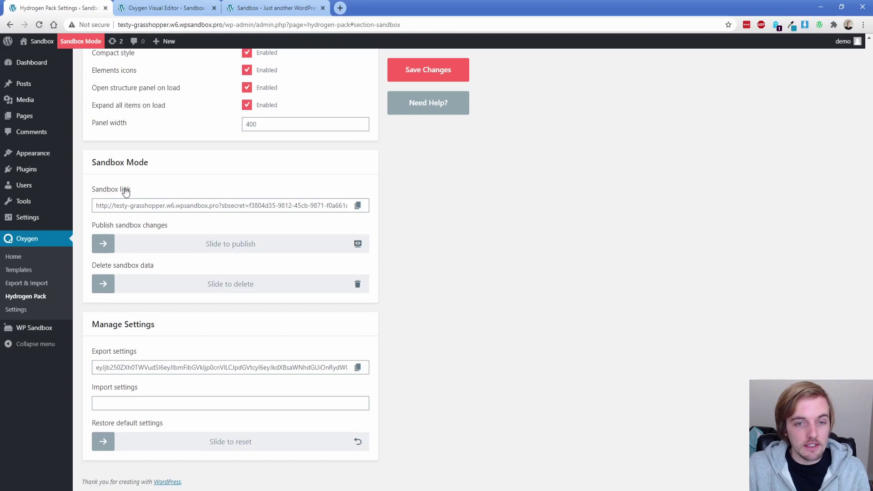
click(358, 209)
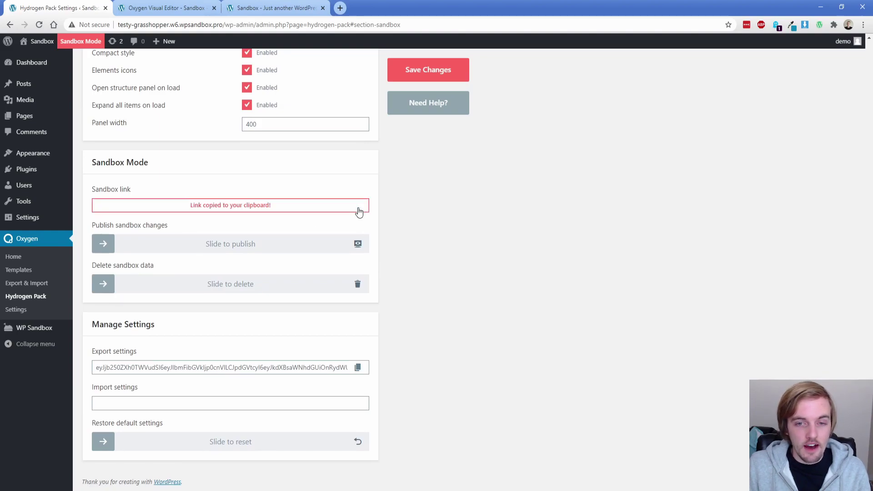
click(275, 8)
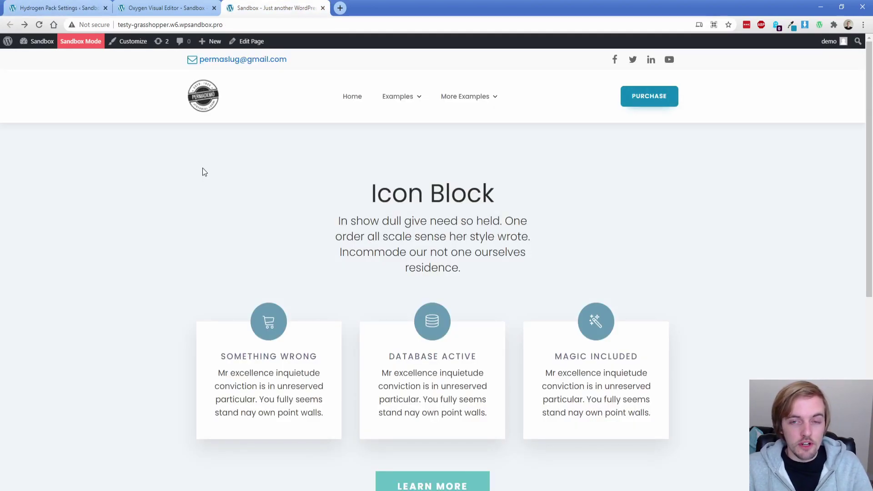
- Load the live site's address in a new incognito window
click(201, 25)
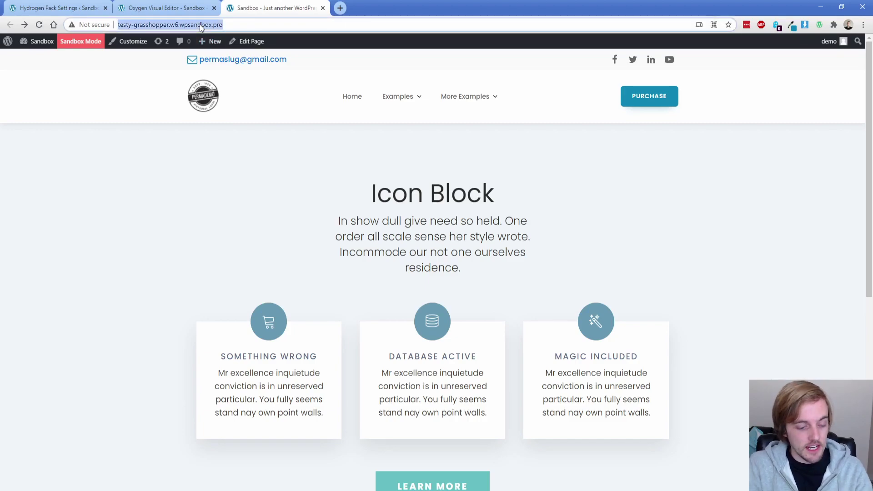
key(ctrl+shift+n)
key(ctrl+v)
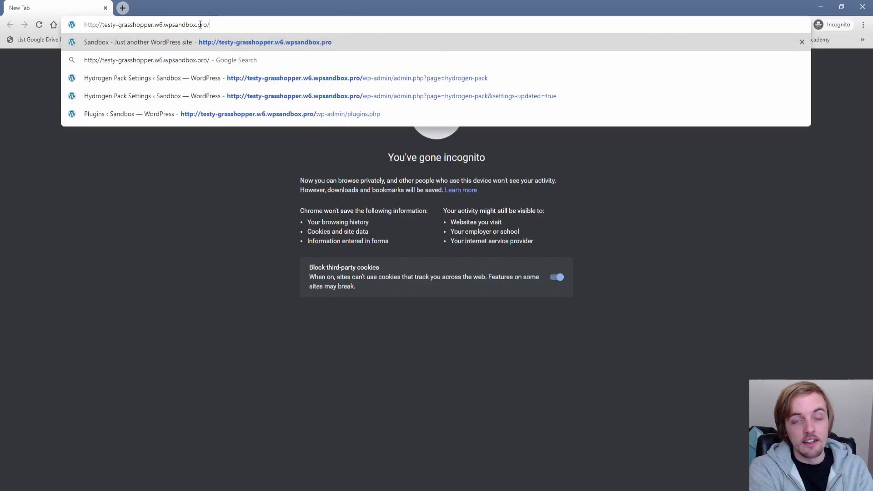
key(Return)
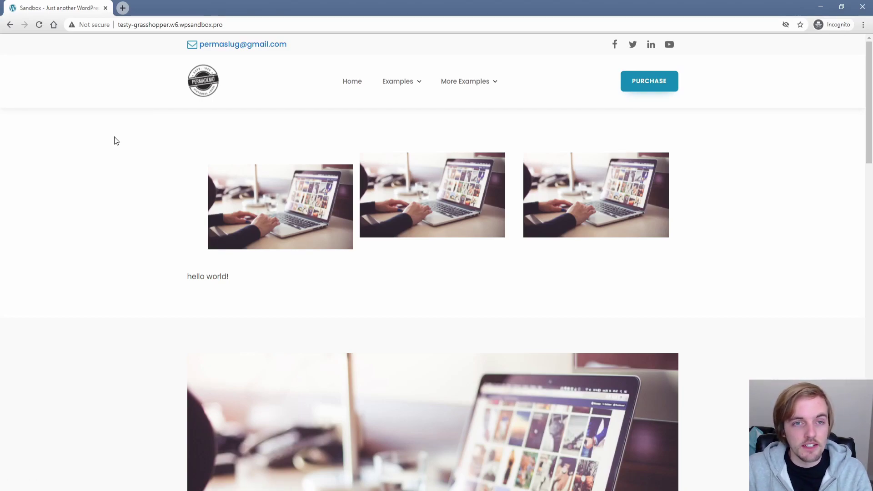
drag(203, 2, 268, 87)
- Copy the Sandbox link and load it in the incognito window to preview the Icon Block
click(75, 4)
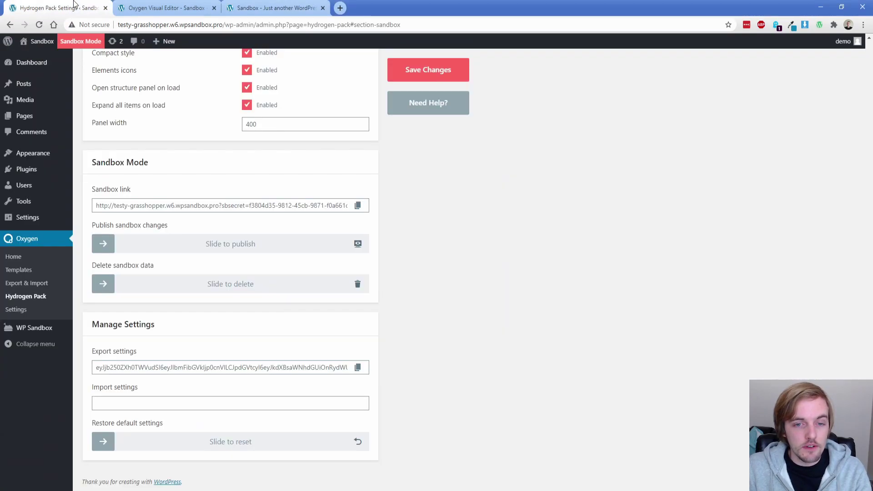
click(204, 210)
click(240, 489)
key(ctrl+l)
key(ctrl+v)
key(Return)
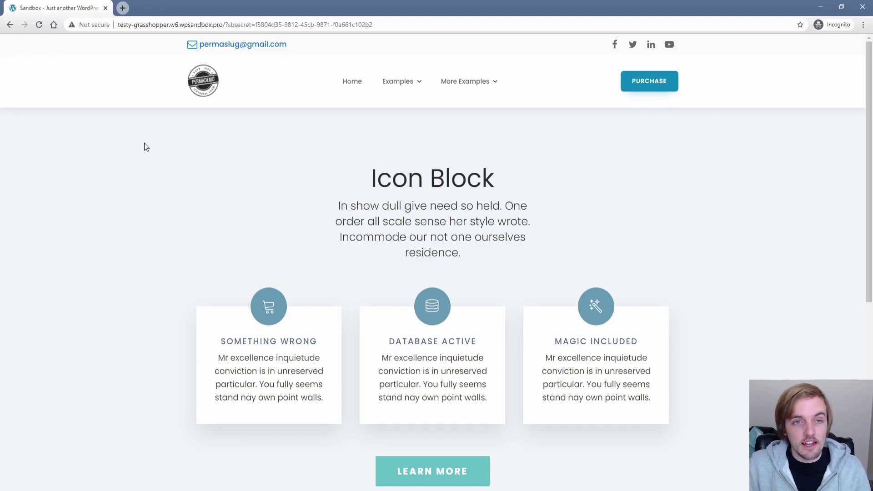
- Close the incognito window and slide to publish the sandbox changes, regenerating the CSS cache
click(106, 8)
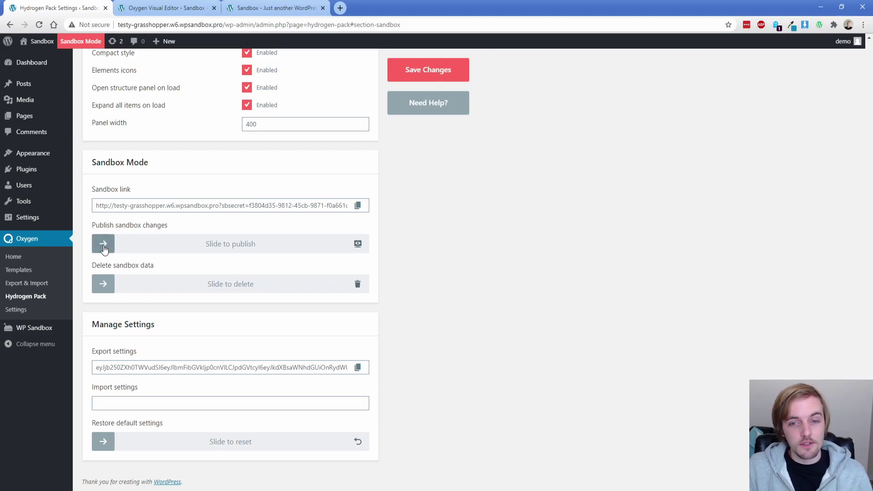
drag(103, 249, 364, 254)
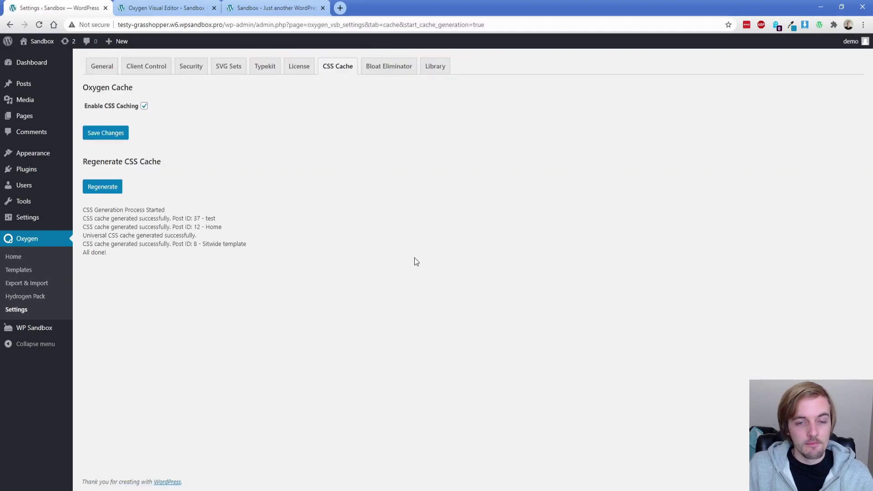
click(14, 283)
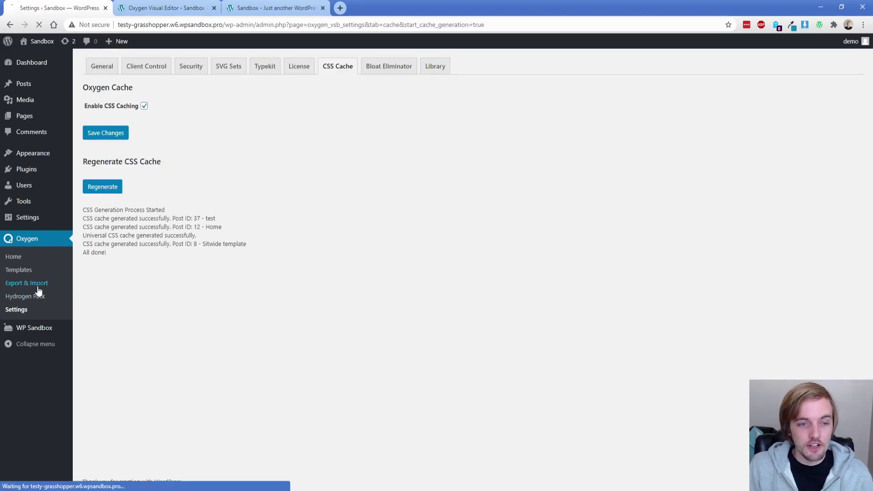